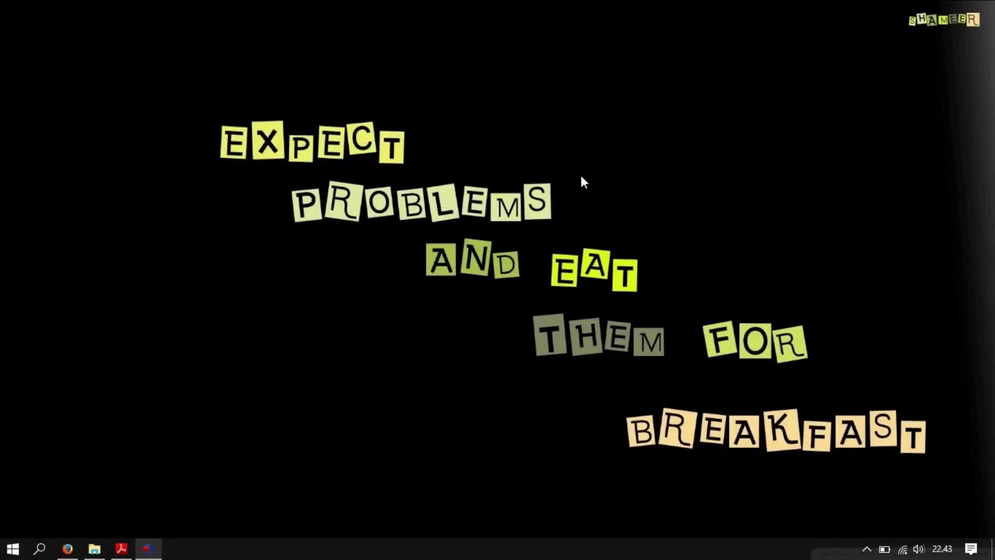
# - Search for Word from the taskbar and launch Word 2016
pyautogui.click(41, 551)
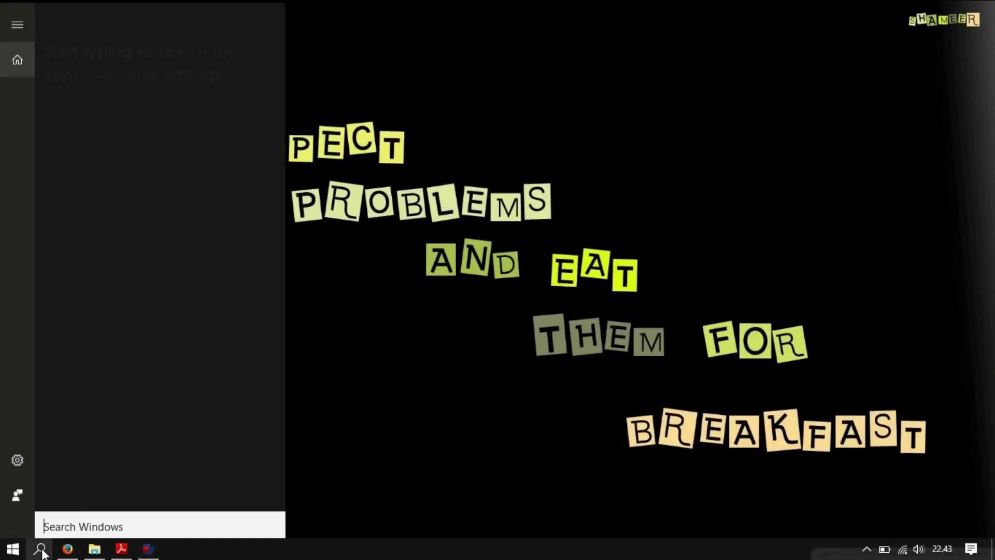
pyautogui.write('W')
pyautogui.press('Return')
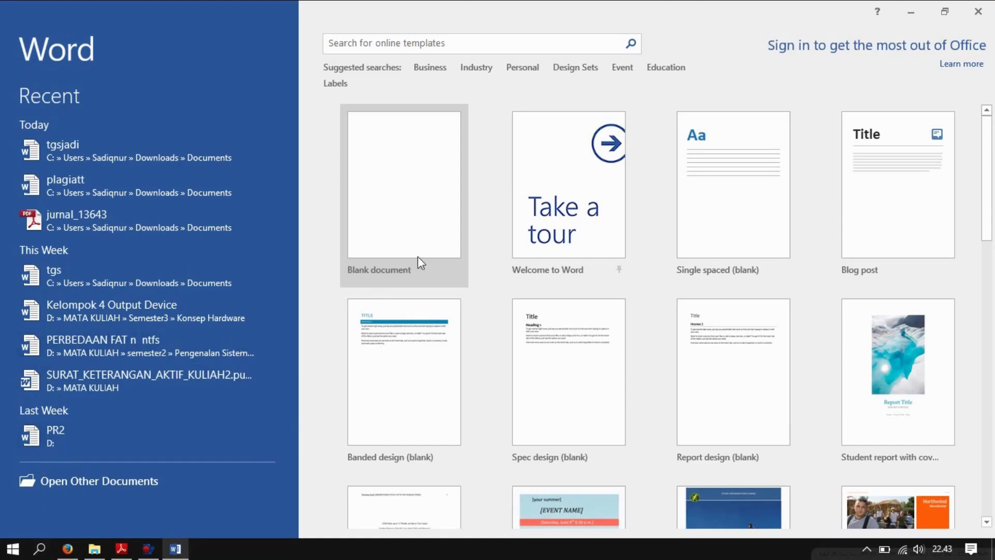
# - Create a new blank document, Document1, from the Word start screen
pyautogui.click(423, 226)
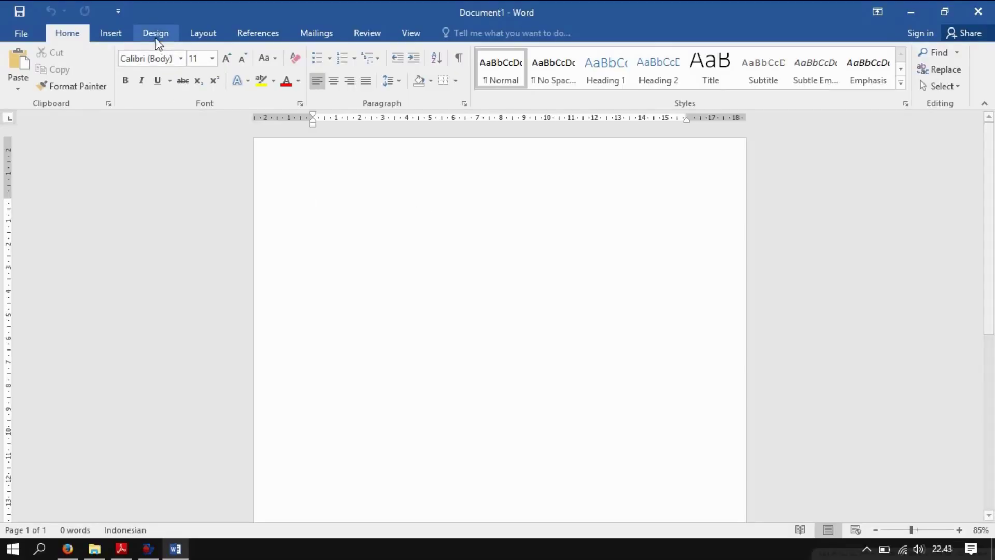
# - Raise the font size to 20 and type A on the first page
pyautogui.click(227, 58)
pyautogui.click(227, 58)
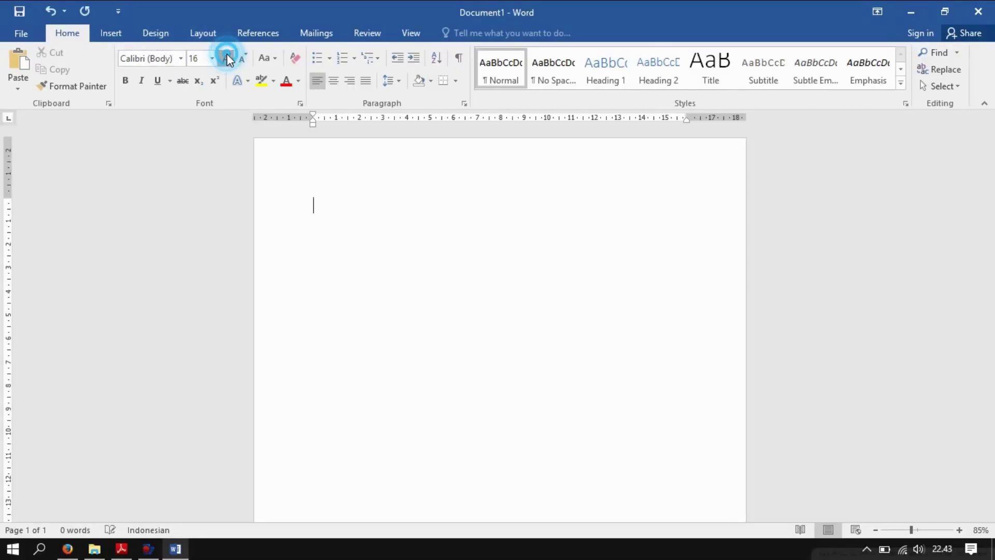
pyautogui.click(227, 58)
pyautogui.click(227, 58)
pyautogui.click(227, 58)
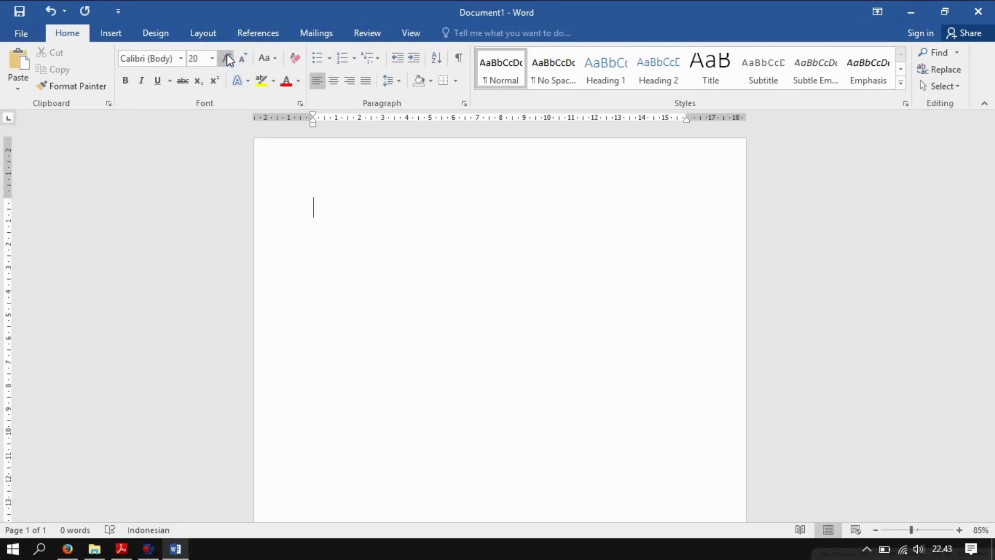
pyautogui.write('A')
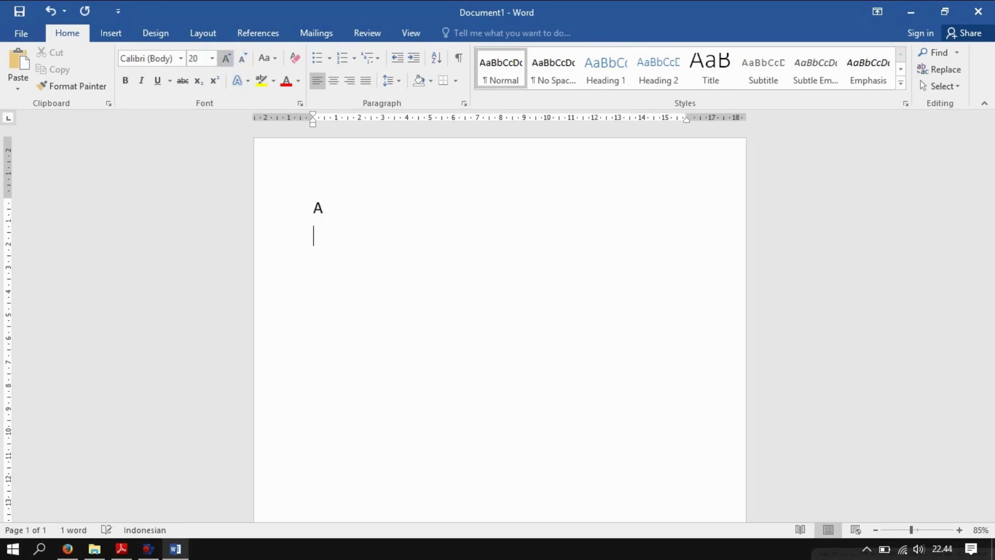
# - Fill pages two to five with the letters B, C, D and E, one per page
pyautogui.press('Return')
pyautogui.press('Return')
pyautogui.press('Return')
pyautogui.press('Return')
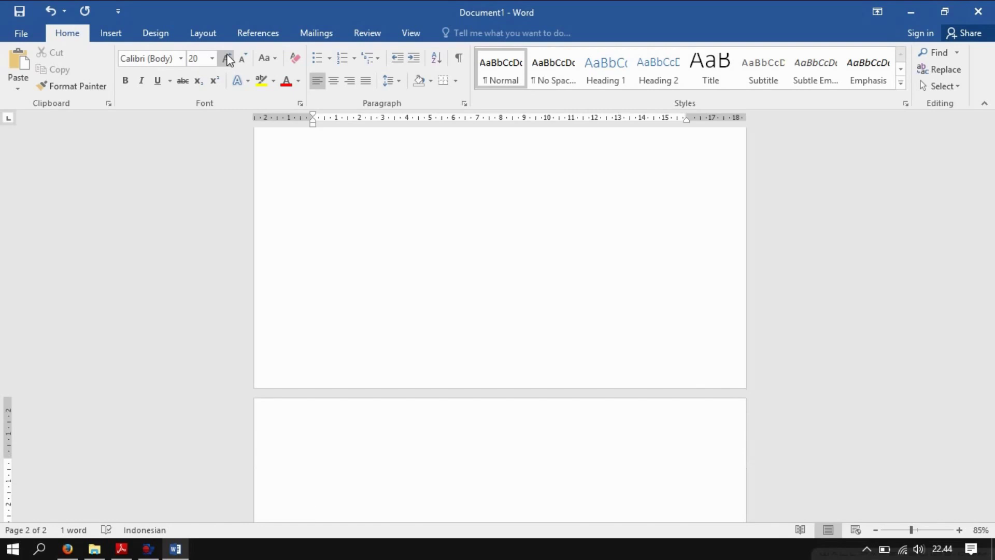
pyautogui.write('B')
pyautogui.press('Return')
pyautogui.press('Return')
pyautogui.press('Return')
pyautogui.press('Return')
pyautogui.press('Return')
pyautogui.press('Return')
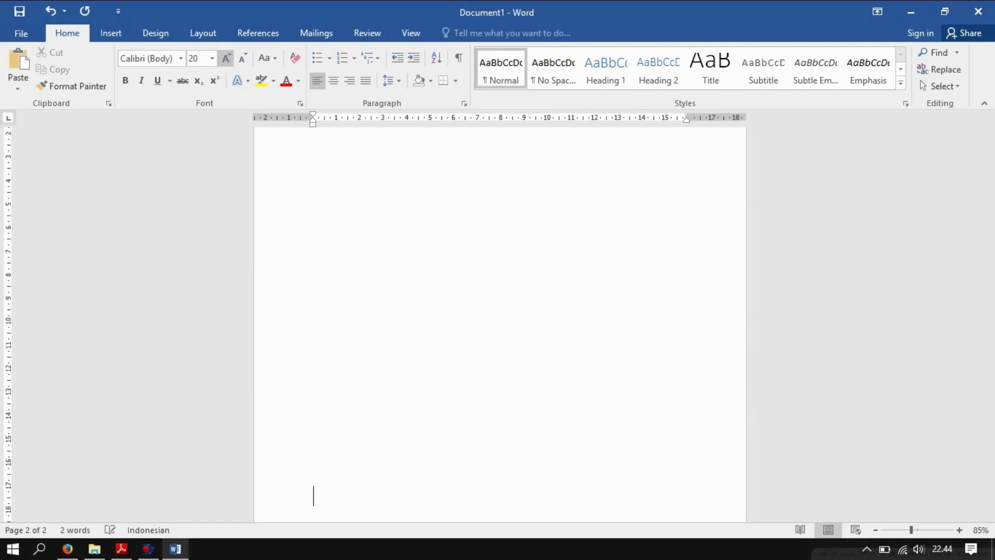
pyautogui.press('Return')
pyautogui.press('Return')
pyautogui.press('Return')
pyautogui.press('Return')
pyautogui.press('Return')
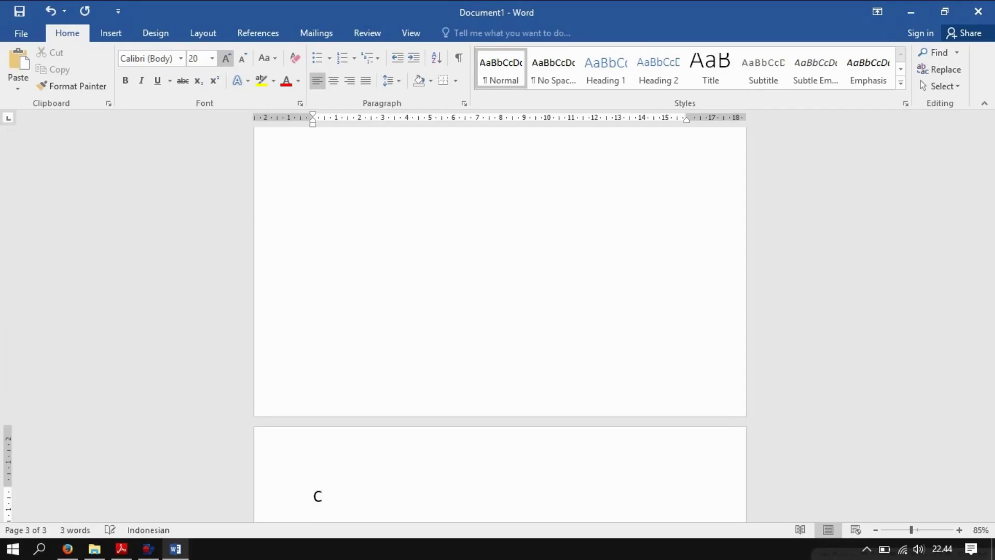
pyautogui.press('Return')
pyautogui.press('Return')
pyautogui.press('Return')
pyautogui.press('Return')
pyautogui.press('Return')
pyautogui.press('Return')
pyautogui.press('Return')
pyautogui.press('Return')
pyautogui.press('Return')
pyautogui.press('Return')
pyautogui.press('Return')
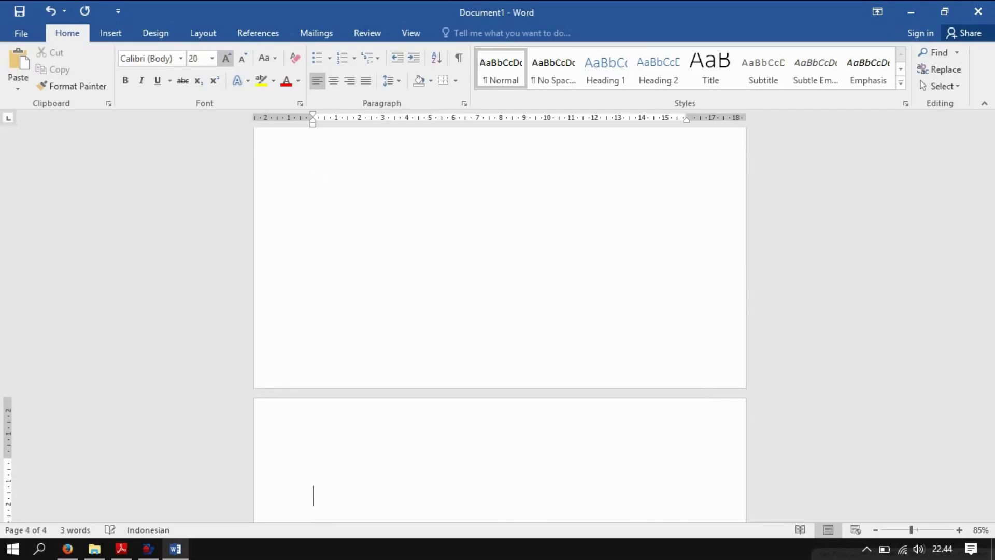
pyautogui.write('D')
pyautogui.press('Return')
pyautogui.press('Return')
pyautogui.press('Return')
pyautogui.press('Return')
pyautogui.press('Return')
pyautogui.press('Return')
pyautogui.press('Return')
pyautogui.press('Return')
pyautogui.press('Return')
pyautogui.press('Return')
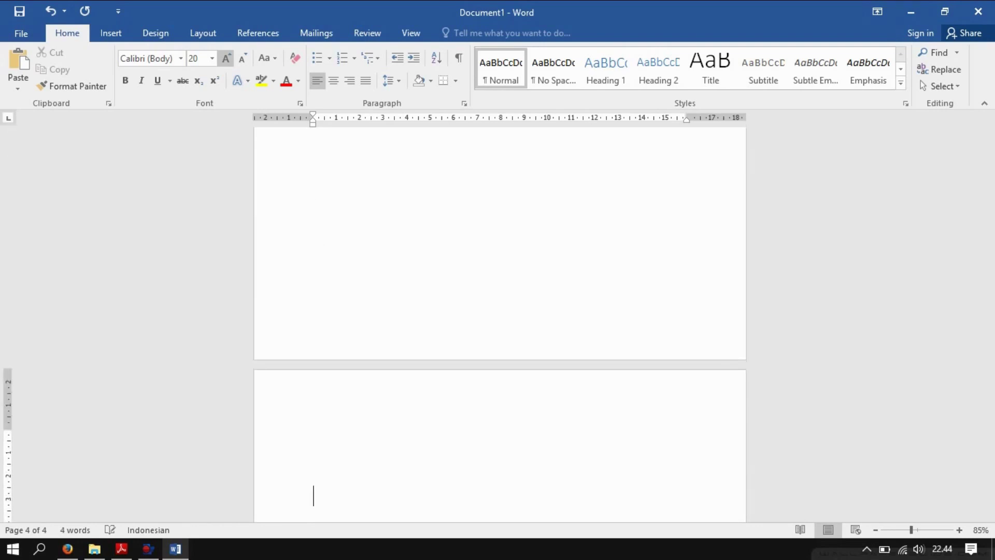
pyautogui.write('E')
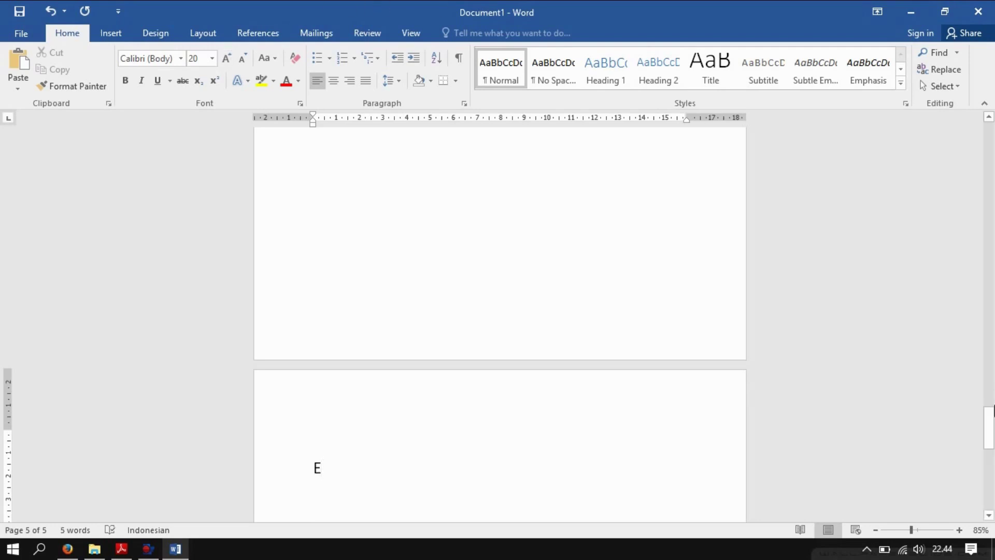
pyautogui.scroll(5, 990, 410)
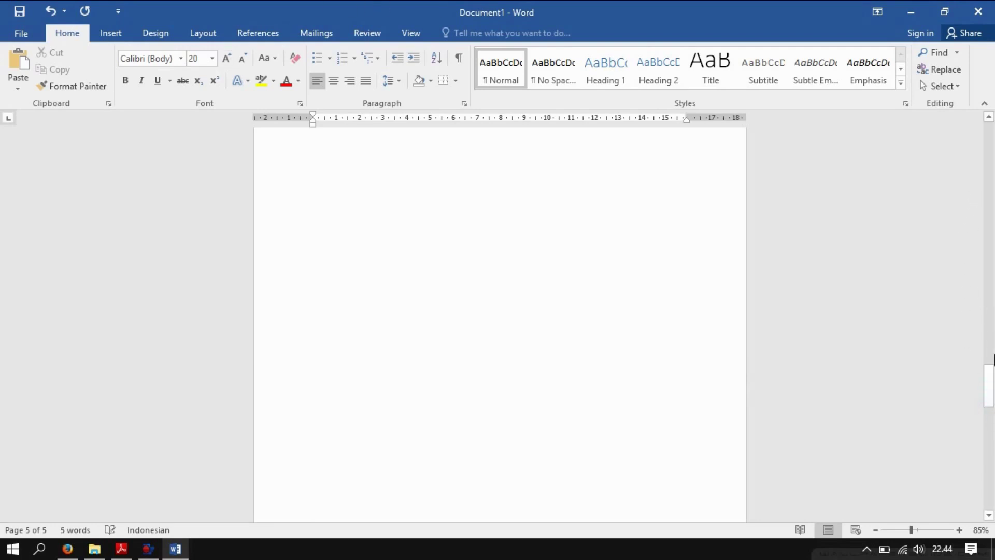
pyautogui.moveTo(989, 378); pyautogui.dragTo(973, 85)
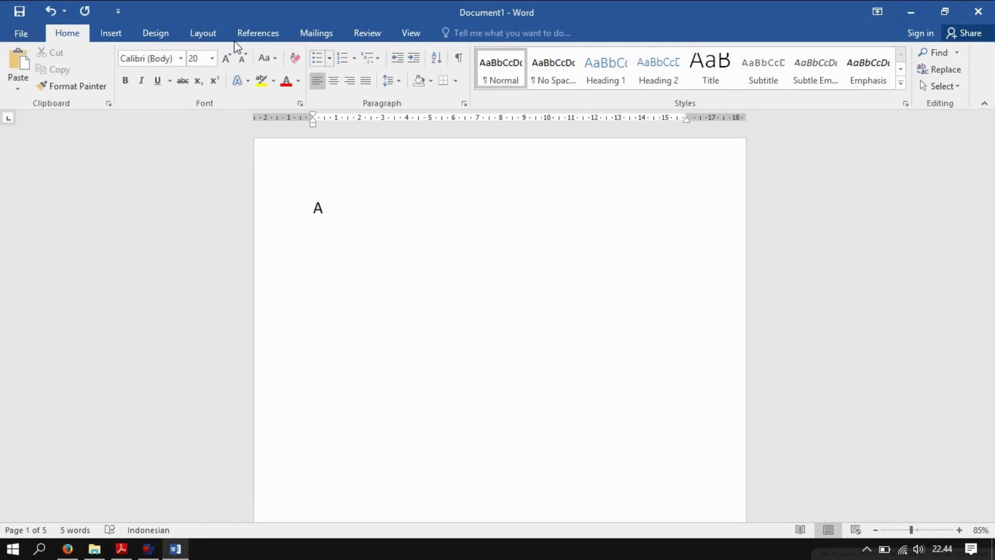
# - Insert bottom-of-page numbers in the Accent Bar 1 style
pyautogui.click(187, 35)
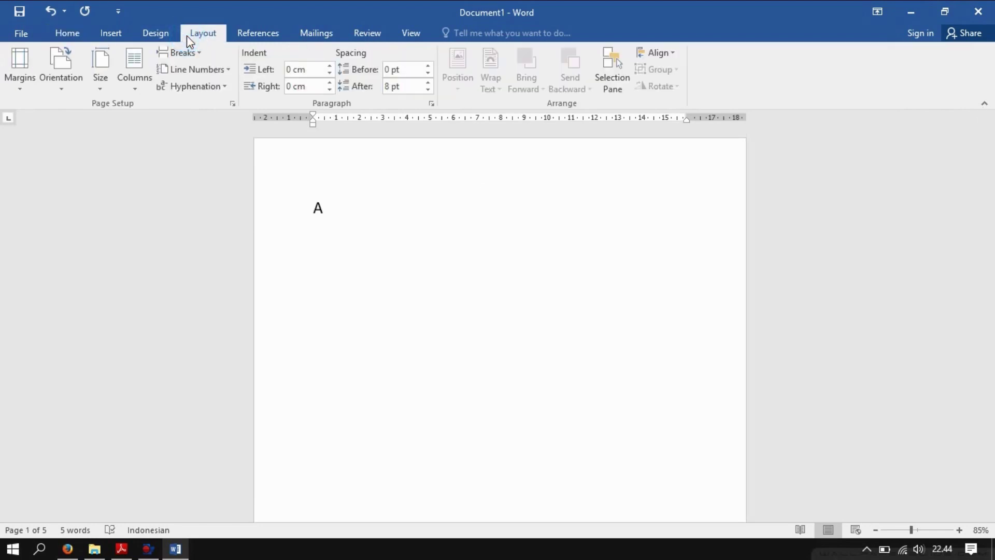
pyautogui.click(109, 33)
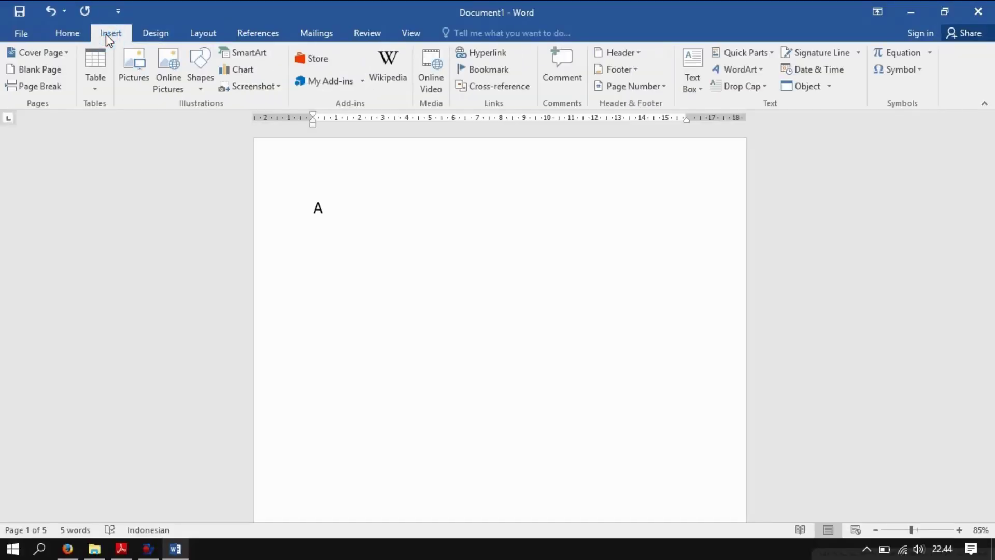
pyautogui.click(634, 86)
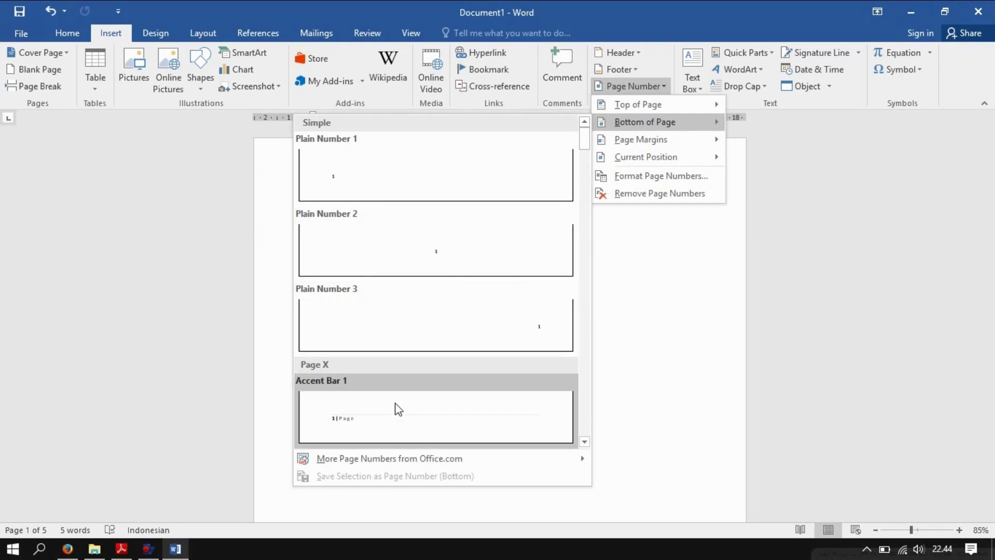
pyautogui.click(416, 407)
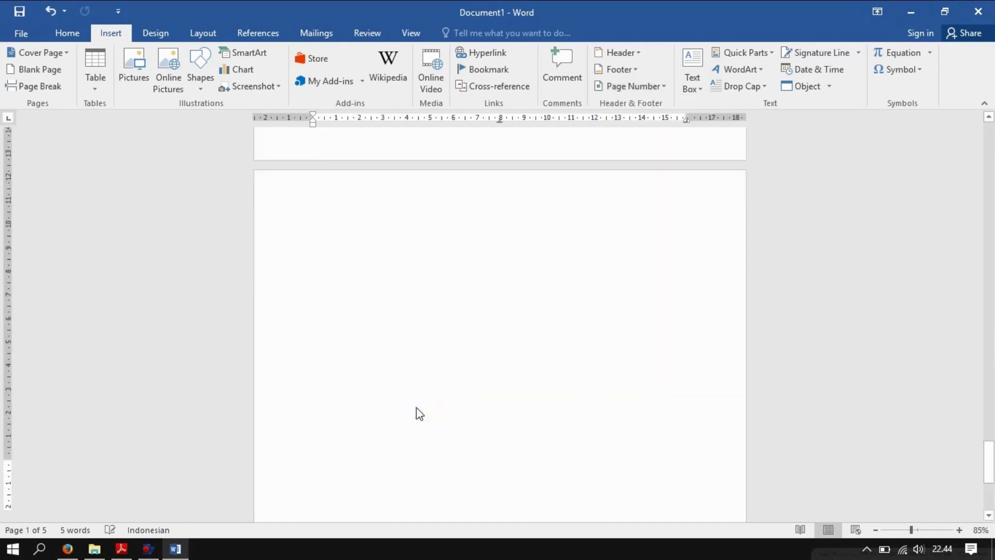
# - Replace 'Page' in the footer with 'CARA MEMBUAT HALAMAN YANG BERBEDA' and close the footer
pyautogui.click(364, 470)
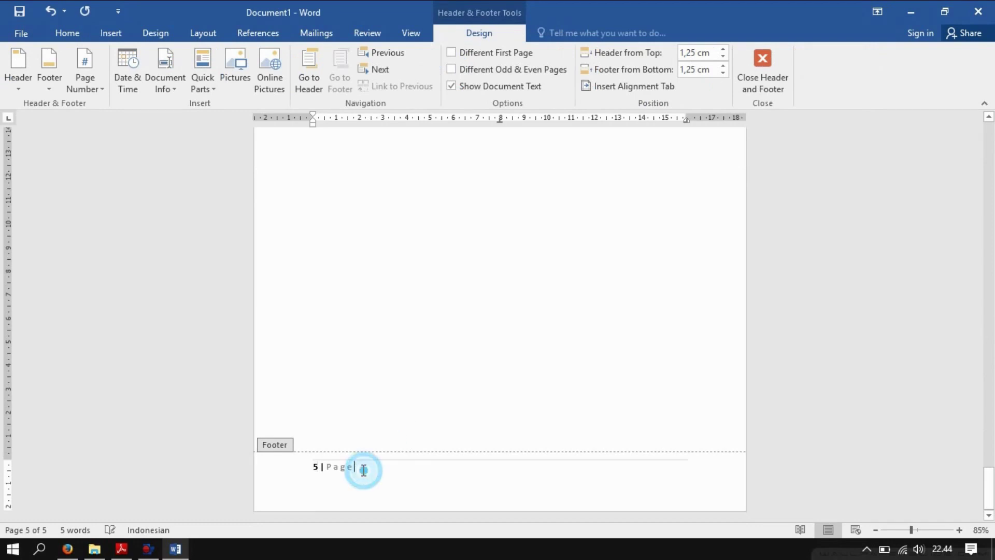
pyautogui.moveTo(364, 470); pyautogui.dragTo(313, 470)
pyautogui.click(332, 469)
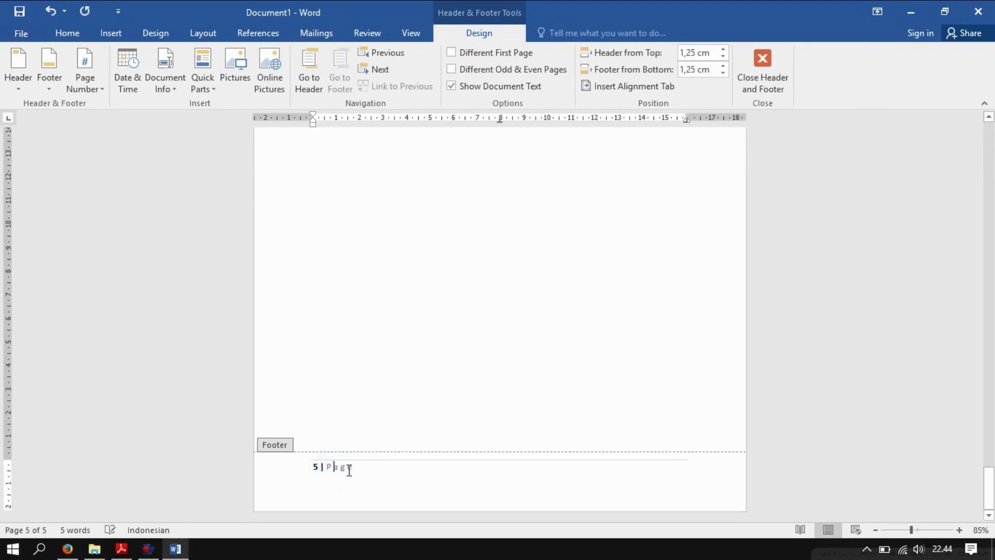
pyautogui.click(355, 470)
pyautogui.press('BackSpace')
pyautogui.press('BackSpace')
pyautogui.write('CARA MEMBUAT H')
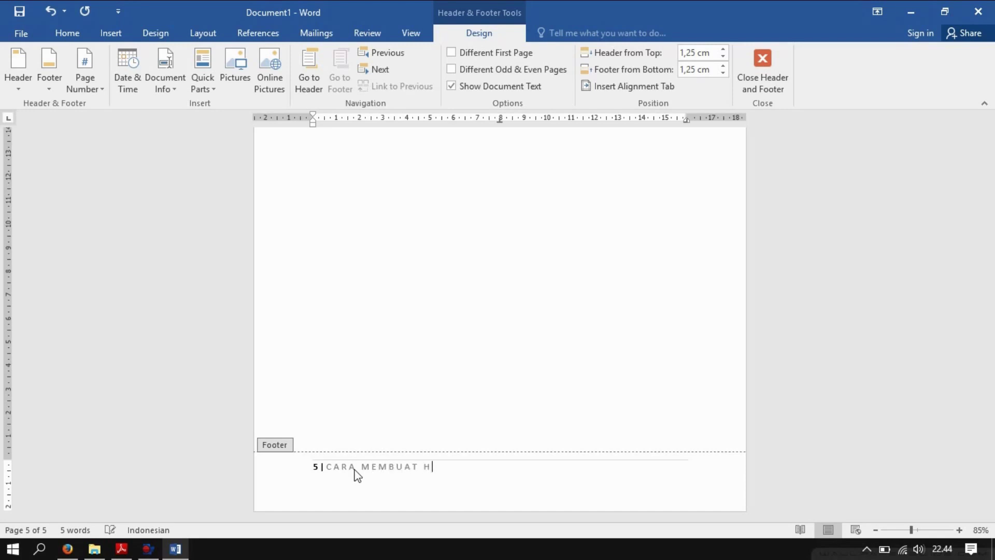
pyautogui.write('ALAMAN YANG BERBEDA')
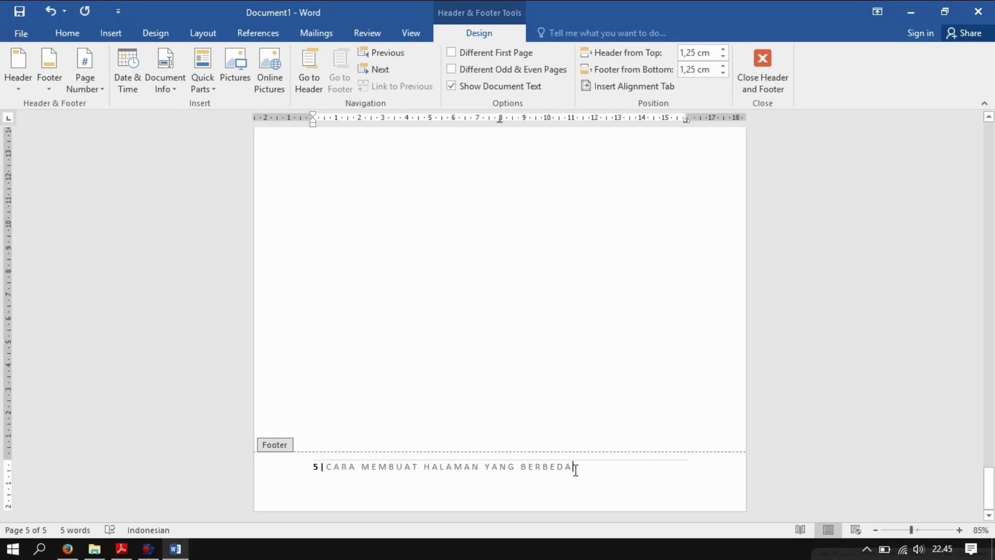
pyautogui.click(768, 81)
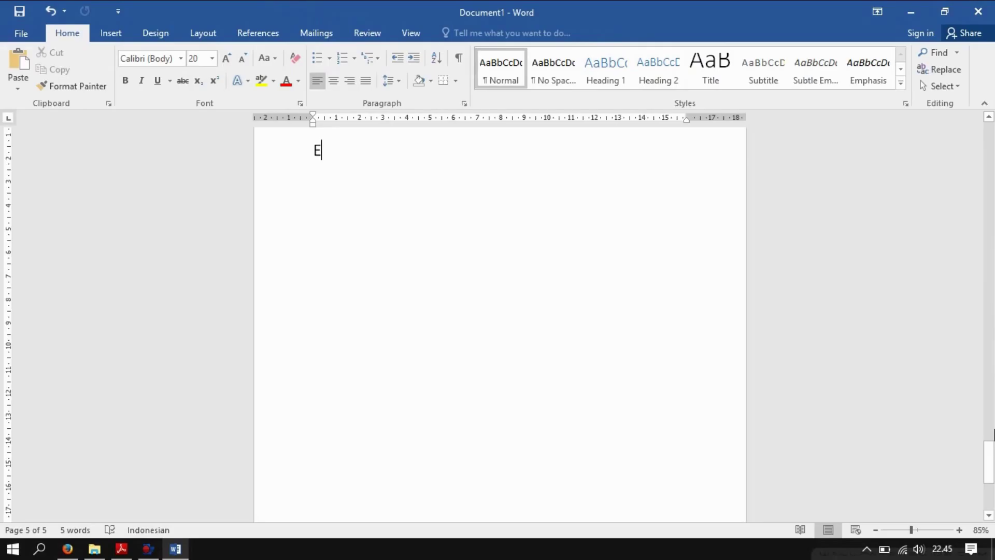
# - Scroll through pages A to C to check the footers numbered 1 to 3
pyautogui.moveTo(987, 459); pyautogui.dragTo(989, 125)
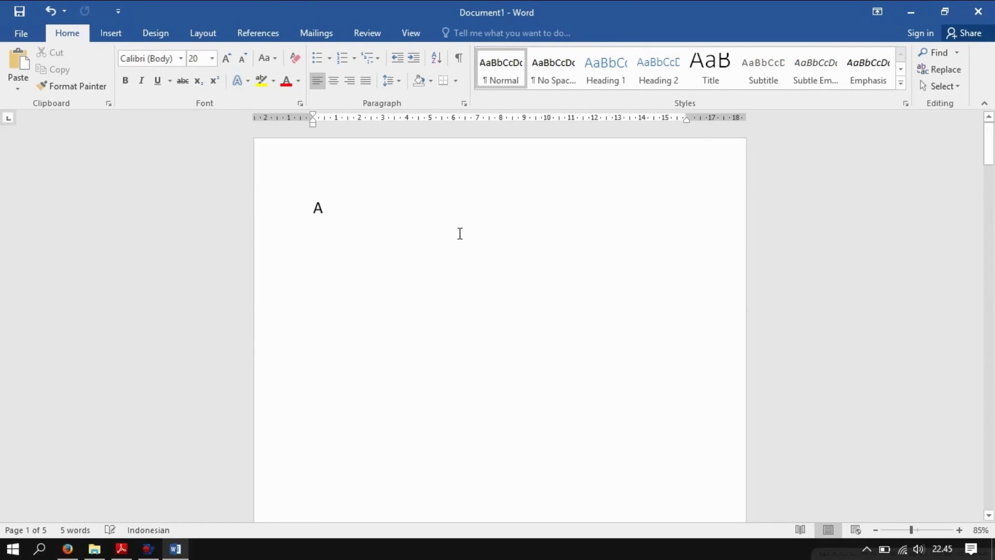
pyautogui.click(357, 211)
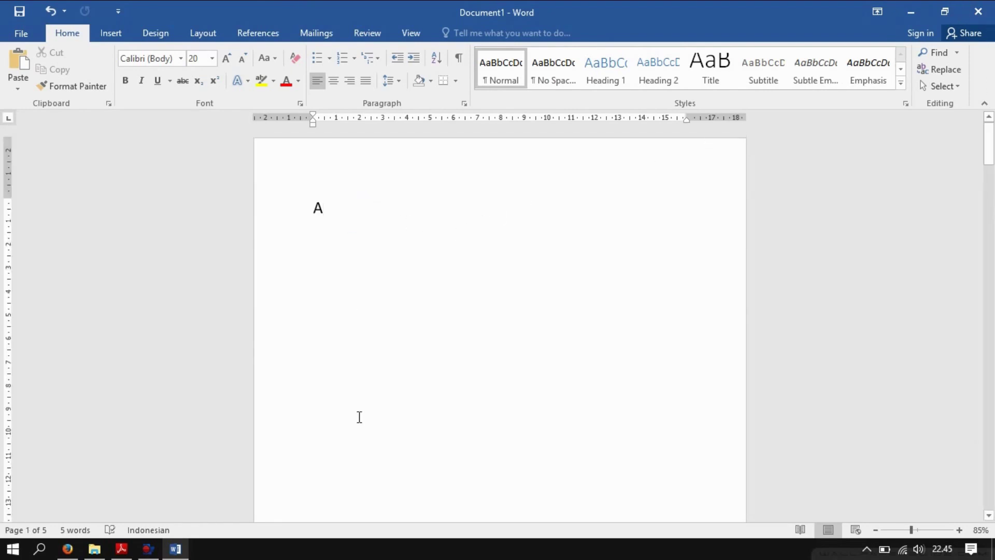
pyautogui.scroll(-5, 357, 416)
pyautogui.scroll(-2, 359, 417)
pyautogui.scroll(-3, 358, 416)
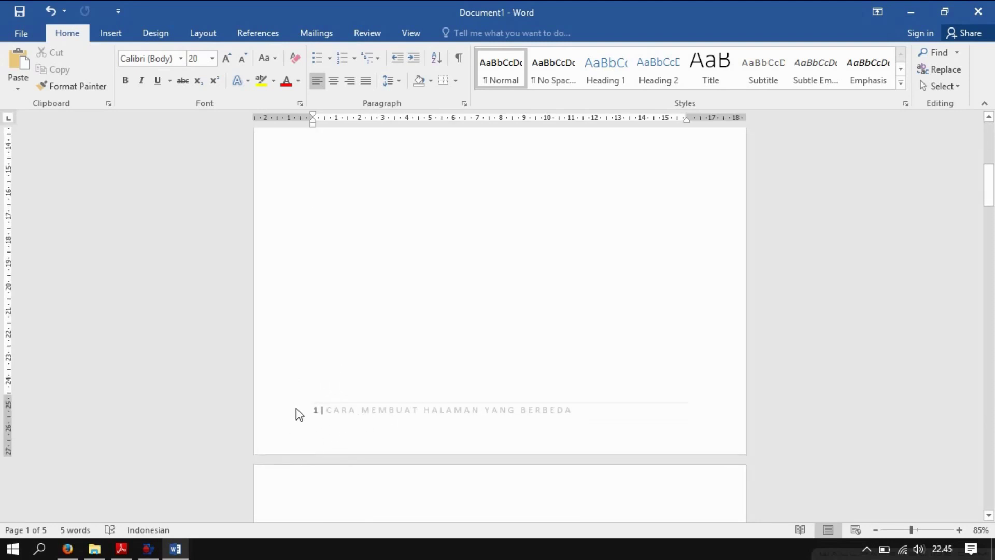
pyautogui.scroll(-2, 296, 414)
pyautogui.scroll(-2, 290, 416)
pyautogui.scroll(-1, 291, 416)
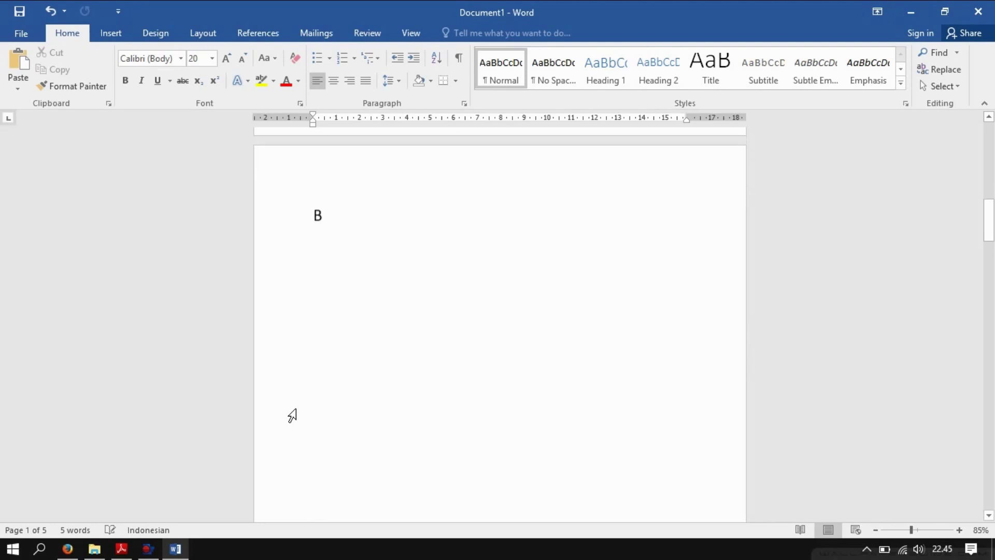
pyautogui.scroll(-4, 290, 416)
pyautogui.scroll(-2, 297, 414)
pyautogui.scroll(-1, 316, 362)
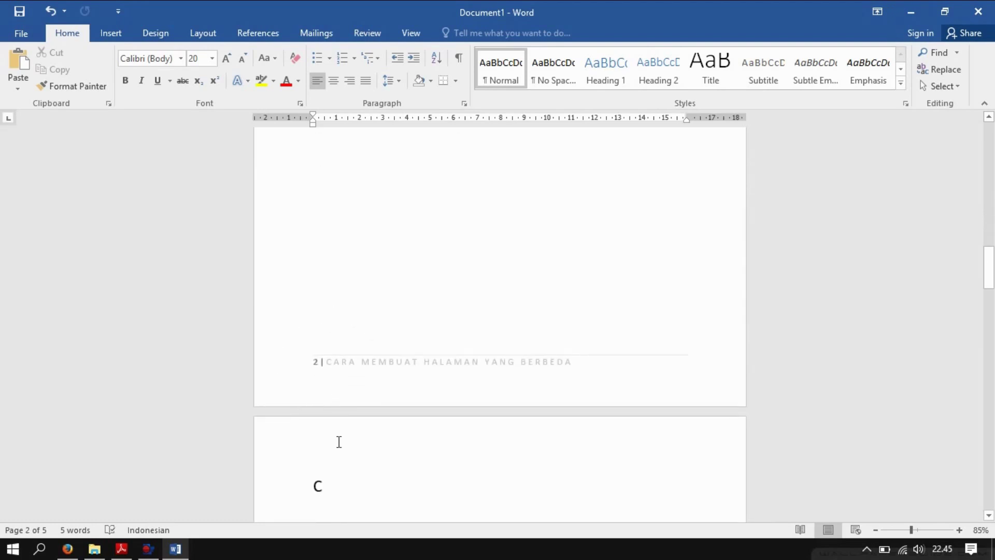
pyautogui.scroll(-2, 339, 441)
pyautogui.scroll(-3, 339, 442)
pyautogui.scroll(-2, 339, 442)
pyautogui.scroll(-2, 339, 441)
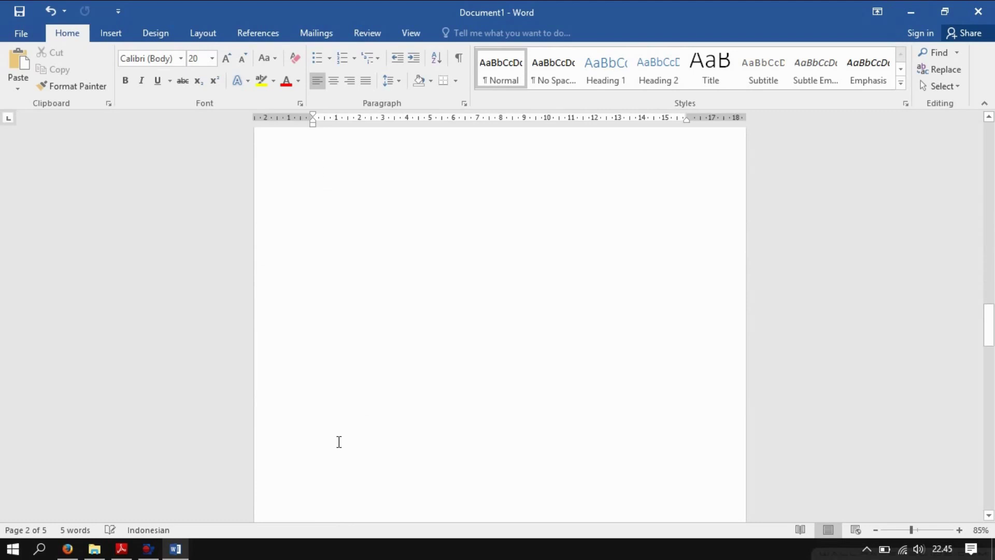
pyautogui.scroll(-2, 339, 441)
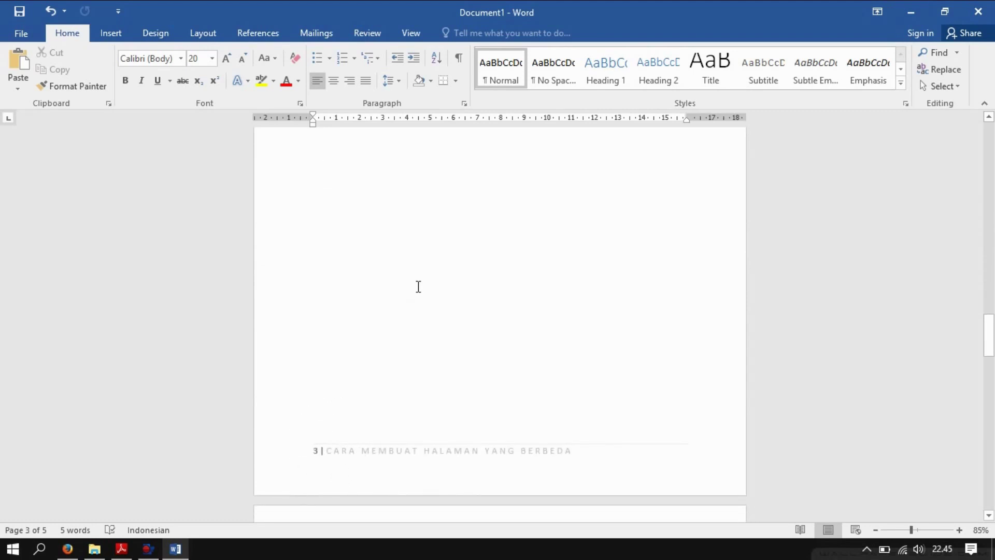
# - Place the insertion point just before the letter C on page 3
pyautogui.scroll(3, 419, 286)
pyautogui.scroll(2, 419, 287)
pyautogui.scroll(1, 418, 287)
pyautogui.scroll(2, 420, 291)
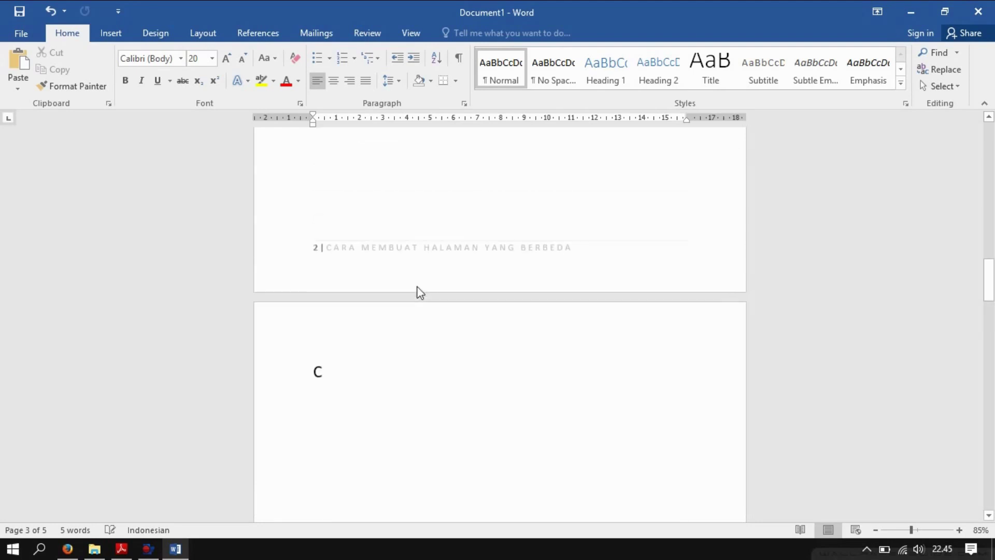
pyautogui.click(315, 370)
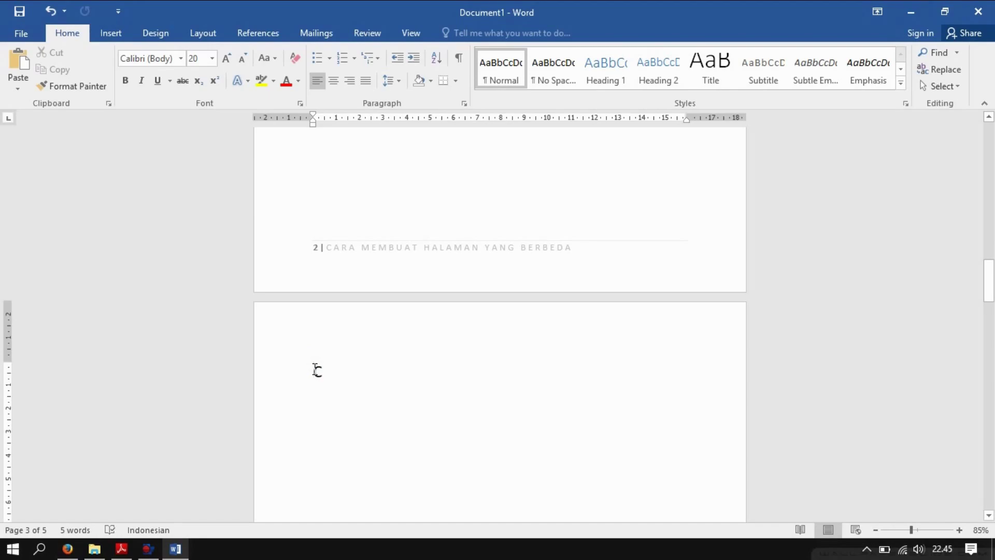
# - Insert a Next Page section break before the letter C
pyautogui.click(124, 36)
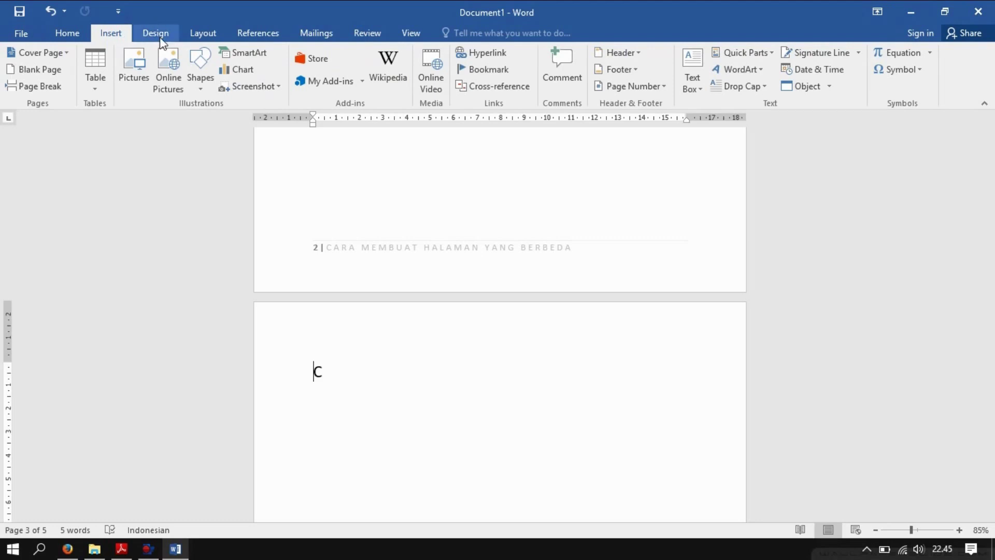
pyautogui.click(204, 35)
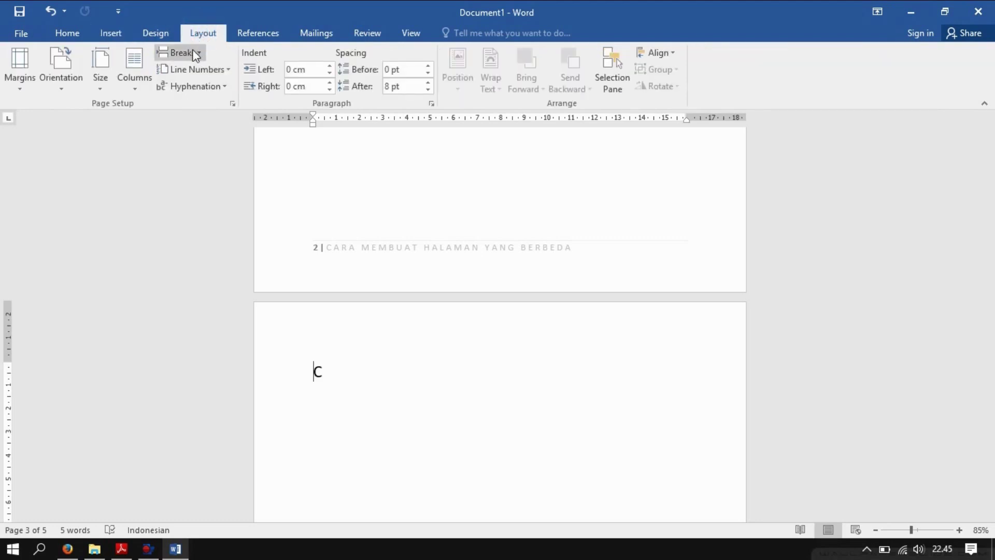
pyautogui.click(193, 51)
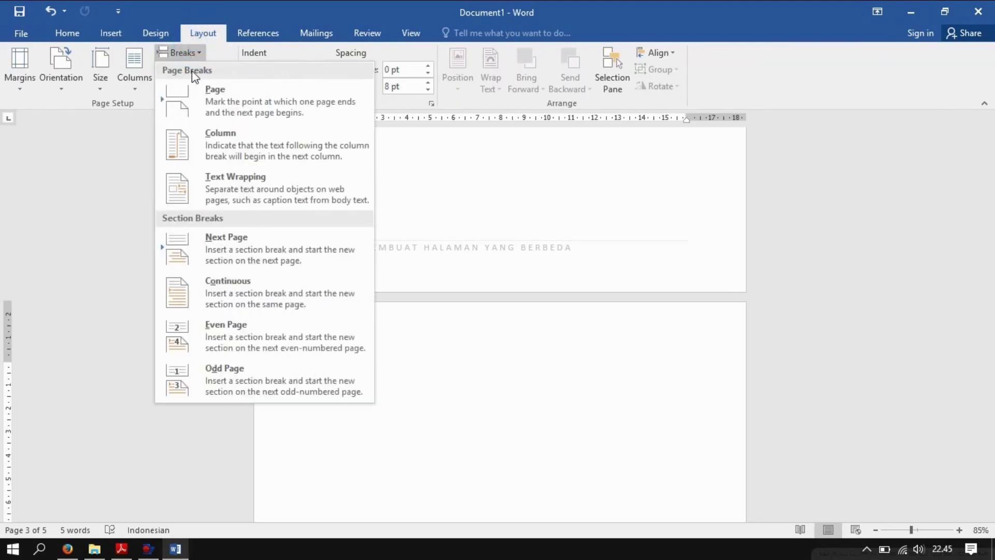
pyautogui.click(235, 244)
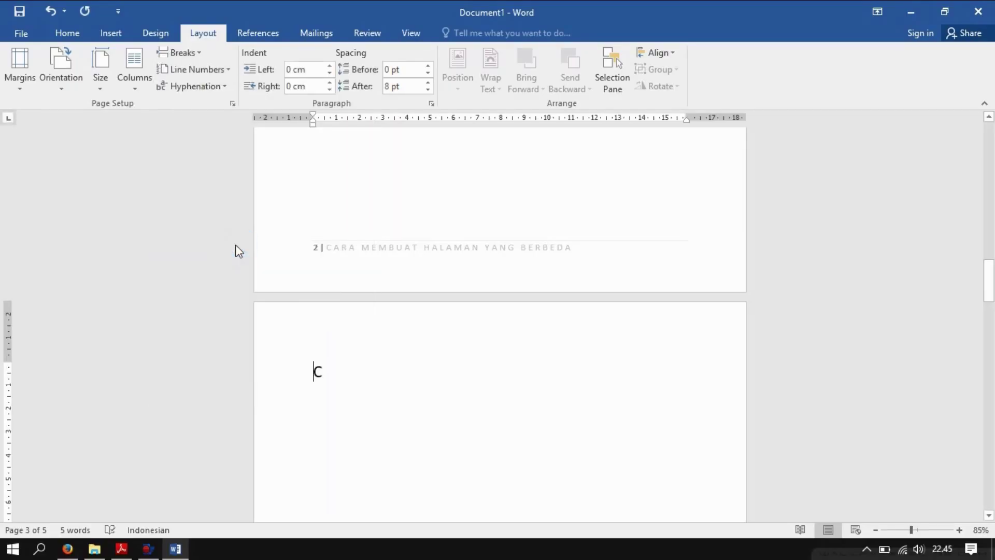
# - Scroll down to page C's footer, which still reads 3
pyautogui.click(356, 371)
pyautogui.scroll(-1, 357, 372)
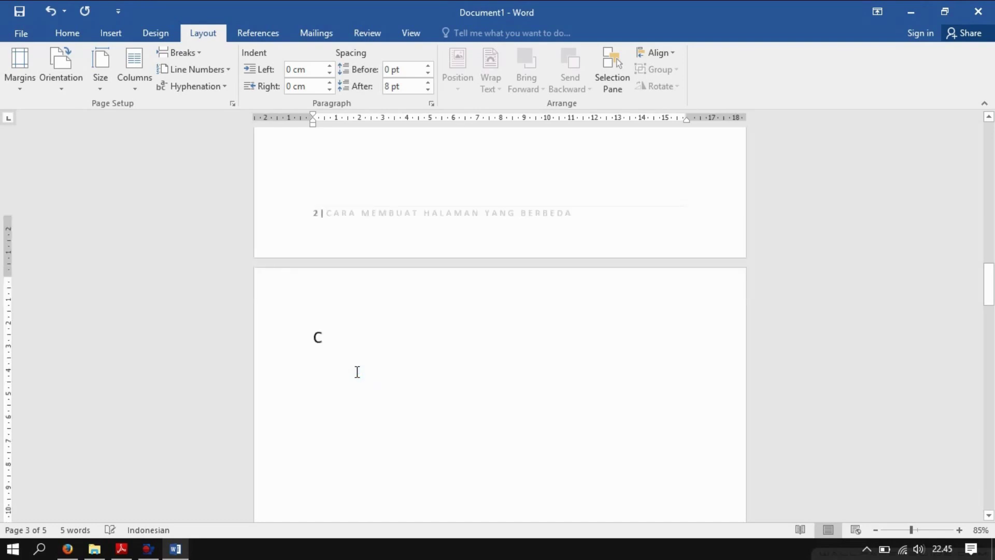
pyautogui.scroll(-4, 357, 371)
pyautogui.scroll(-4, 357, 371)
pyautogui.scroll(-4, 357, 371)
pyautogui.scroll(-2, 357, 372)
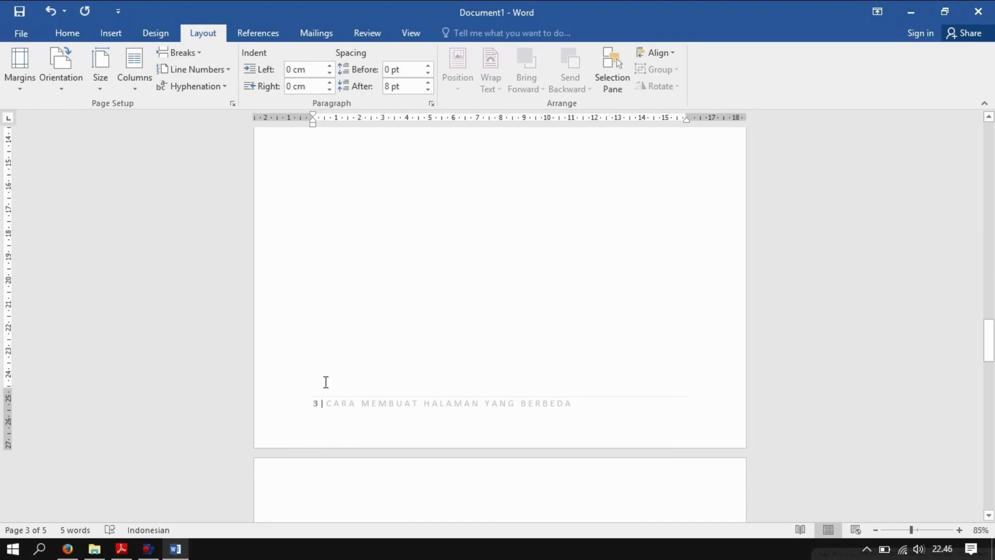
# - Set the new section's page numbers to start at 1 in Format Page Numbers
pyautogui.click(396, 257)
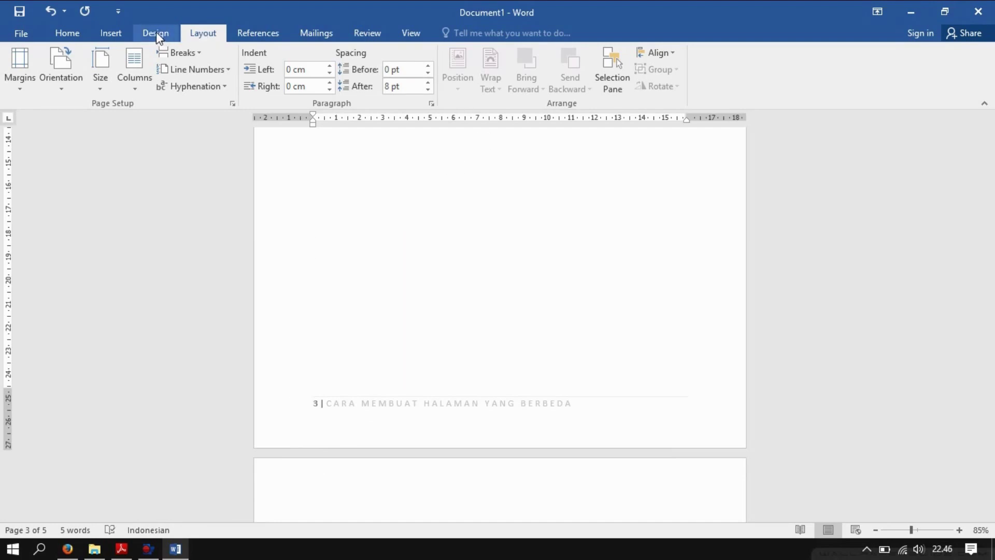
pyautogui.click(111, 33)
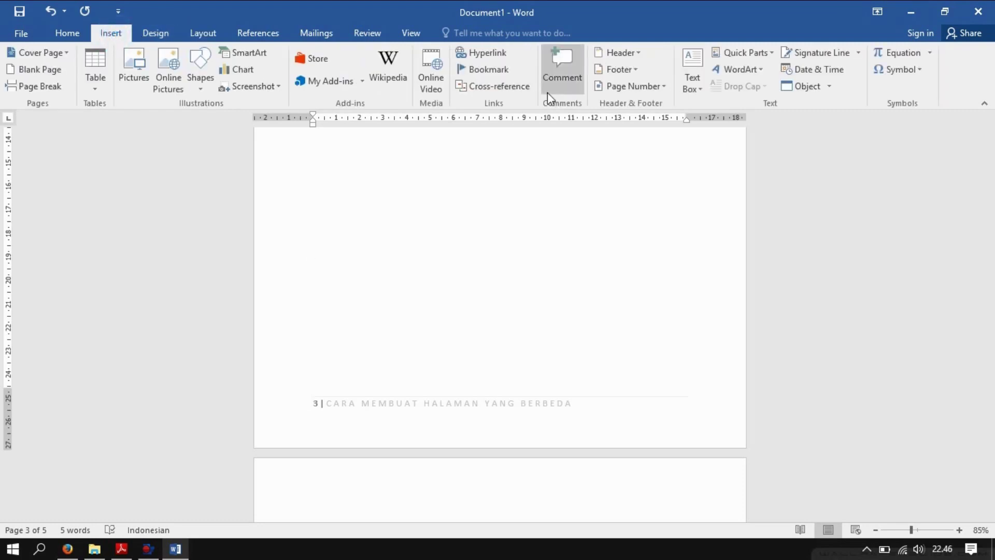
pyautogui.click(600, 86)
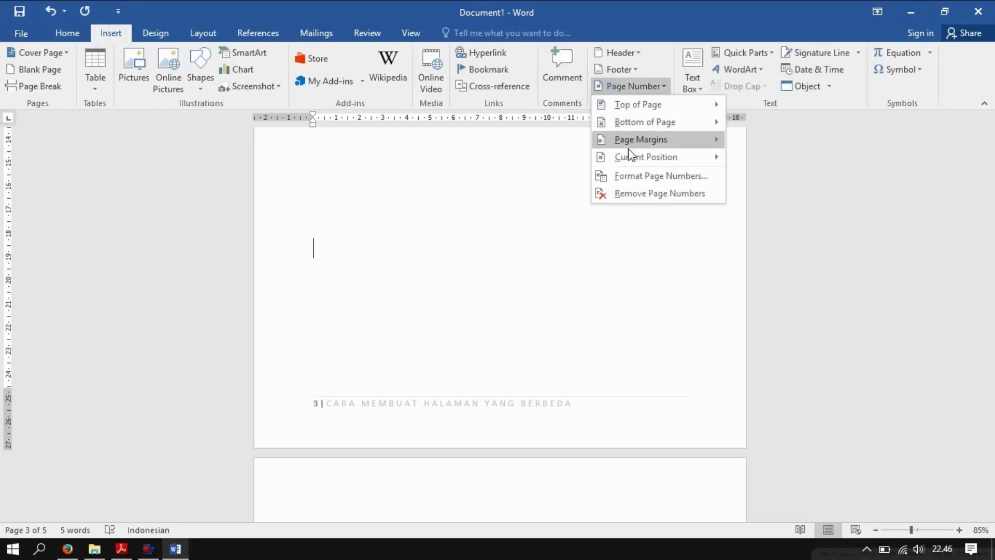
pyautogui.click(631, 178)
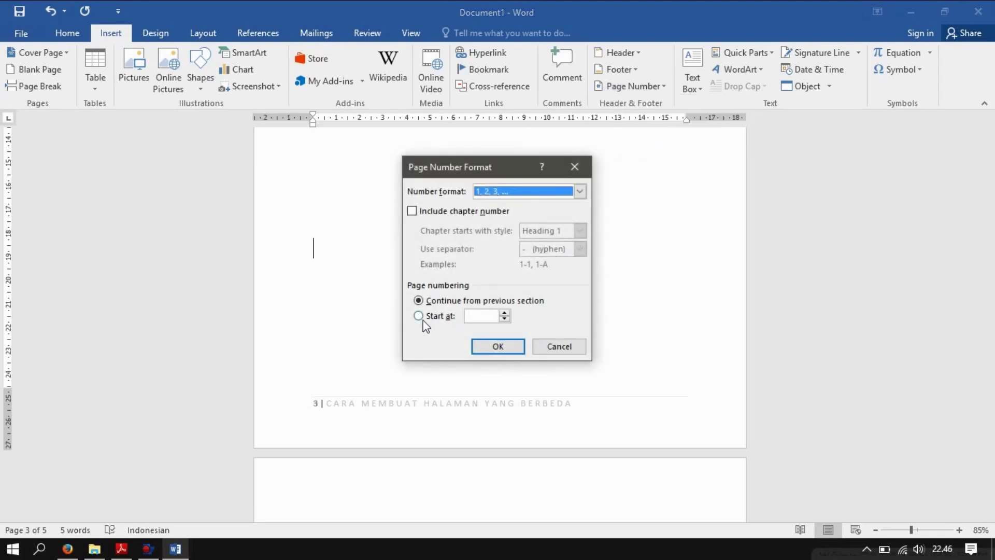
pyautogui.click(418, 316)
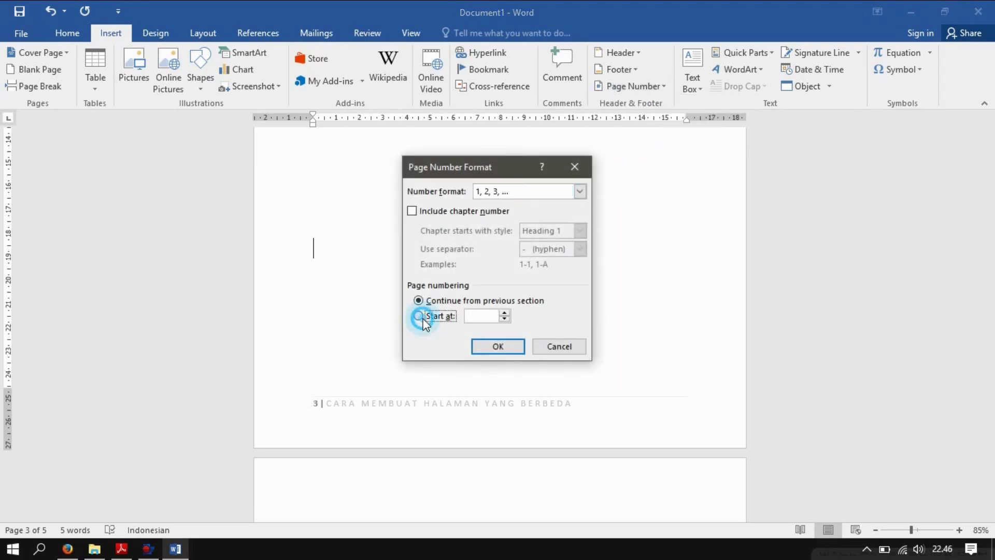
pyautogui.click(503, 344)
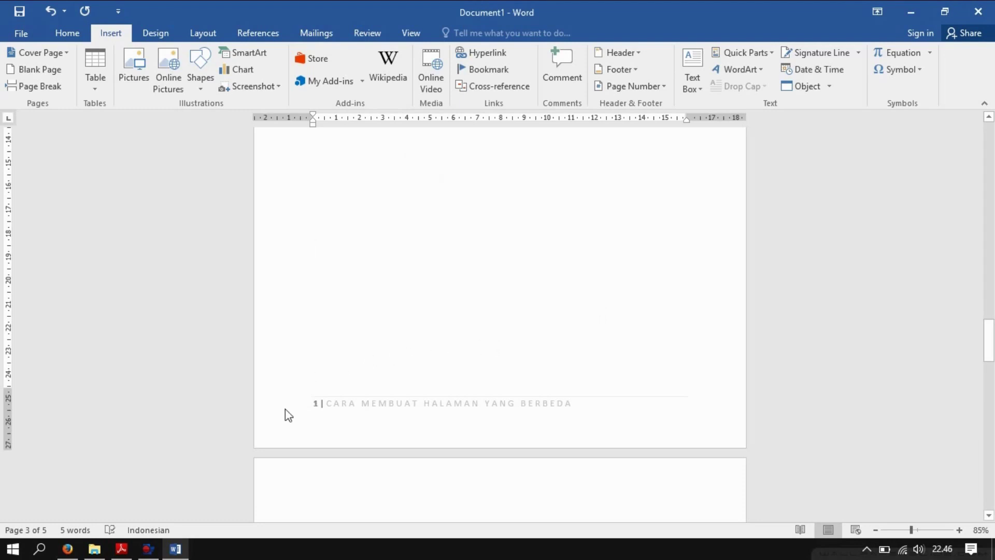
# - Scroll through the document, then back up to page 1's footer above page B
pyautogui.scroll(-3, 329, 391)
pyautogui.scroll(-2, 330, 391)
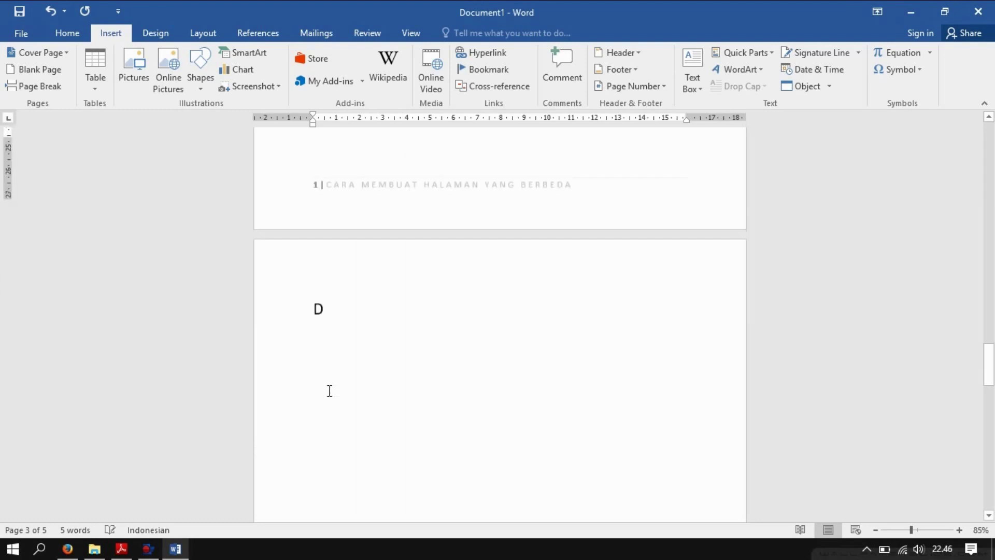
pyautogui.scroll(-3, 330, 391)
pyautogui.scroll(-2, 330, 391)
pyautogui.scroll(-1, 330, 390)
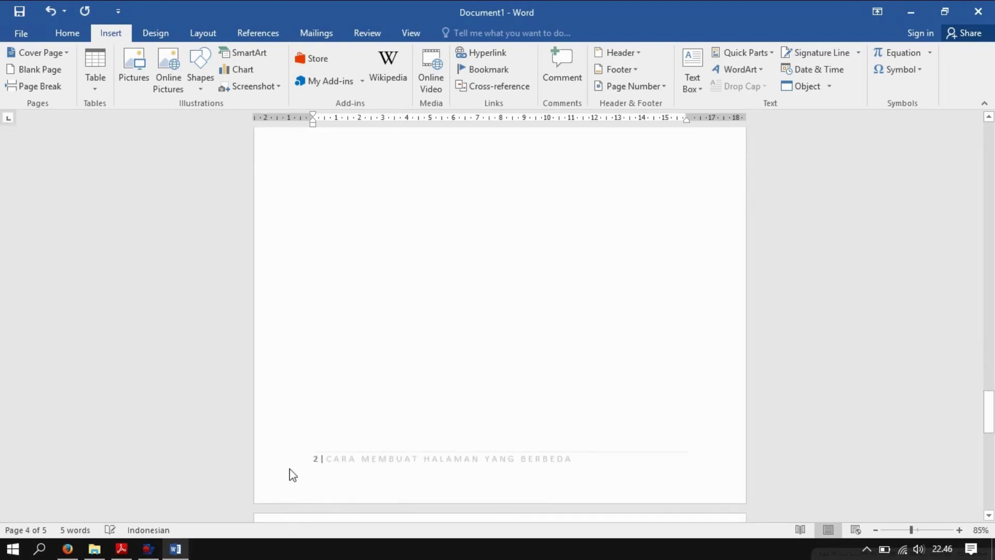
pyautogui.scroll(-8, 296, 446)
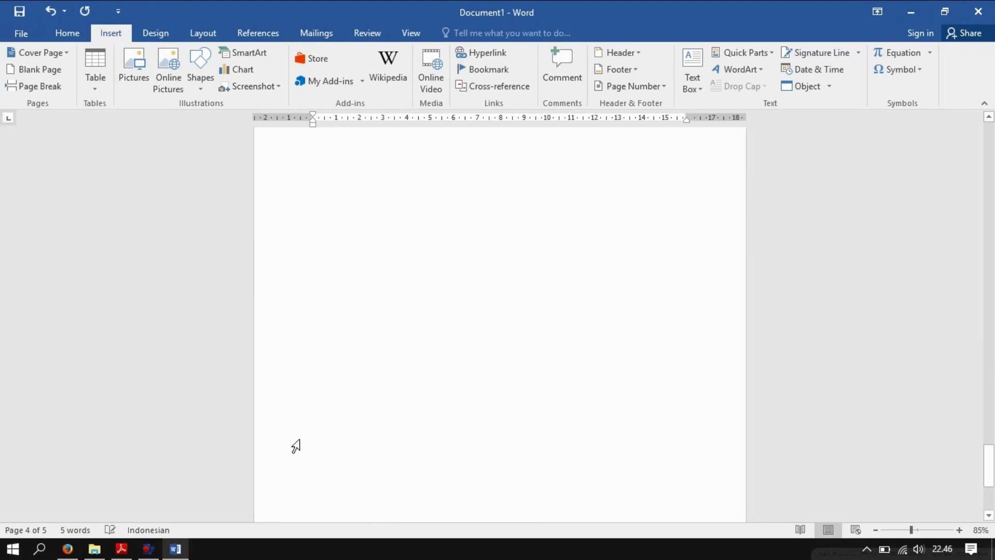
pyautogui.scroll(-2, 295, 446)
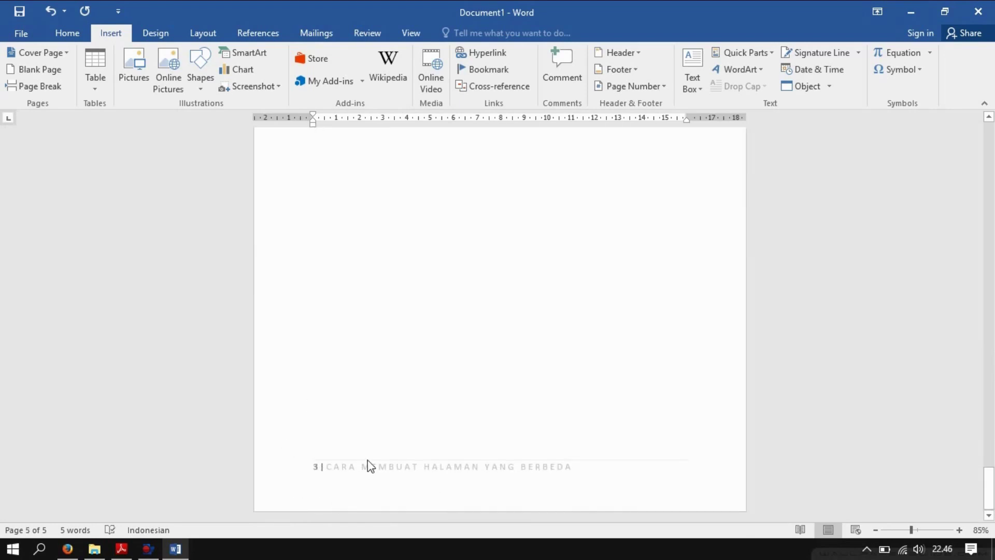
pyautogui.scroll(10, 417, 294)
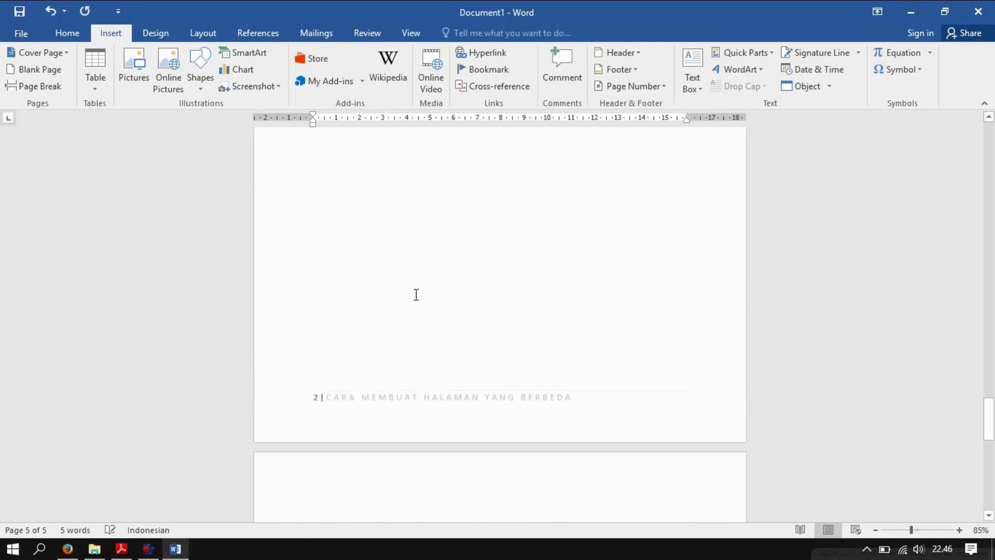
pyautogui.scroll(2, 417, 294)
pyautogui.scroll(3, 416, 295)
pyautogui.scroll(3, 416, 294)
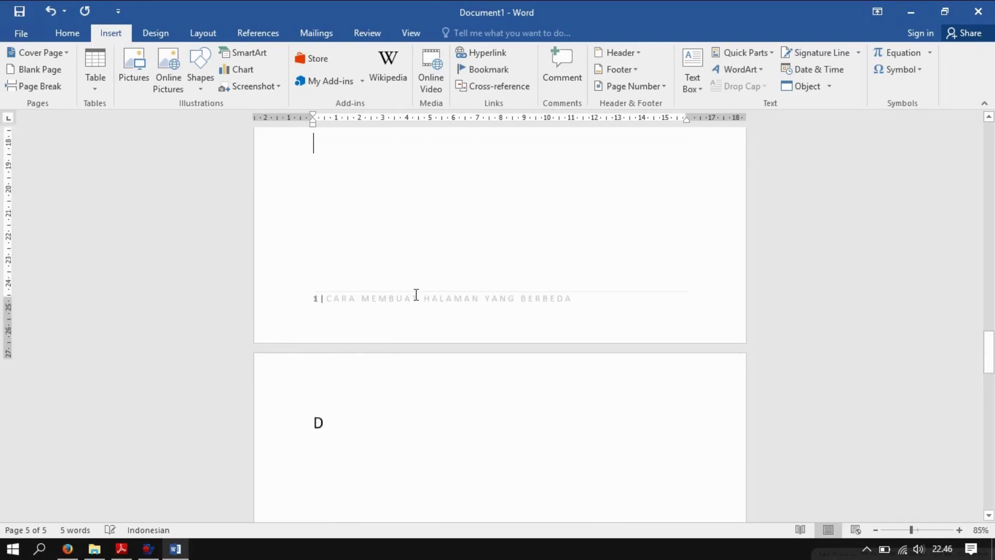
pyautogui.scroll(2, 416, 294)
pyautogui.scroll(3, 416, 294)
pyautogui.scroll(3, 416, 294)
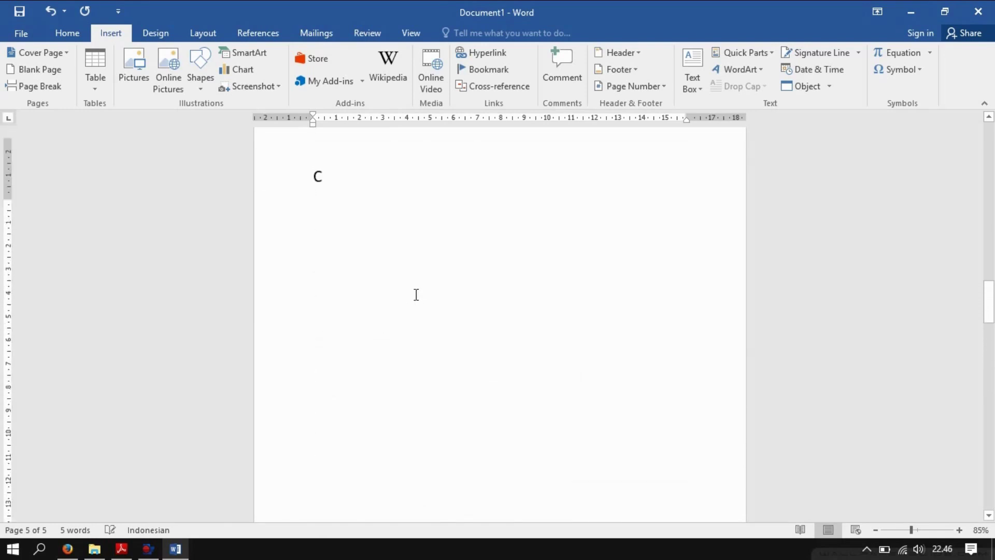
pyautogui.scroll(3, 416, 295)
pyautogui.scroll(2, 414, 295)
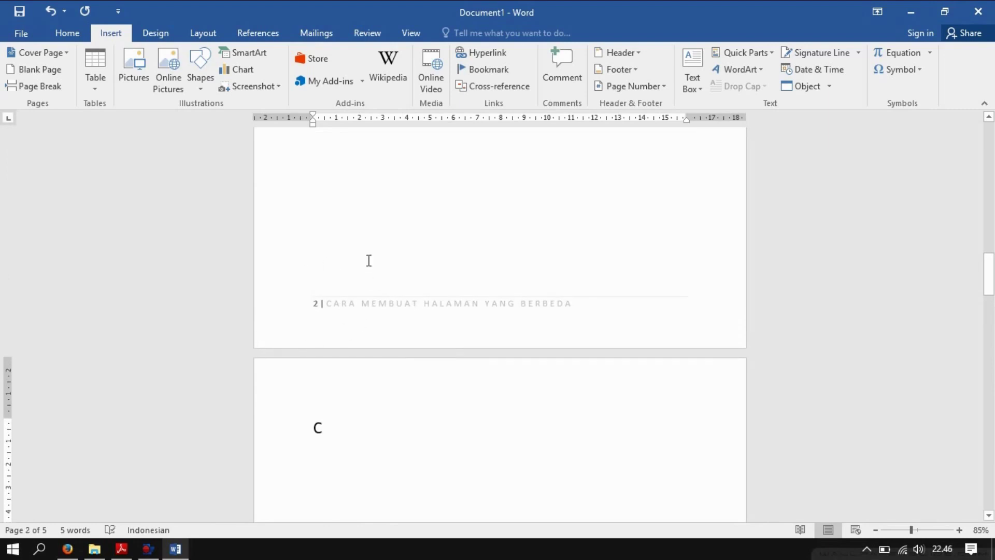
pyautogui.scroll(10, 369, 260)
pyautogui.scroll(9, 362, 258)
pyautogui.scroll(1, 362, 258)
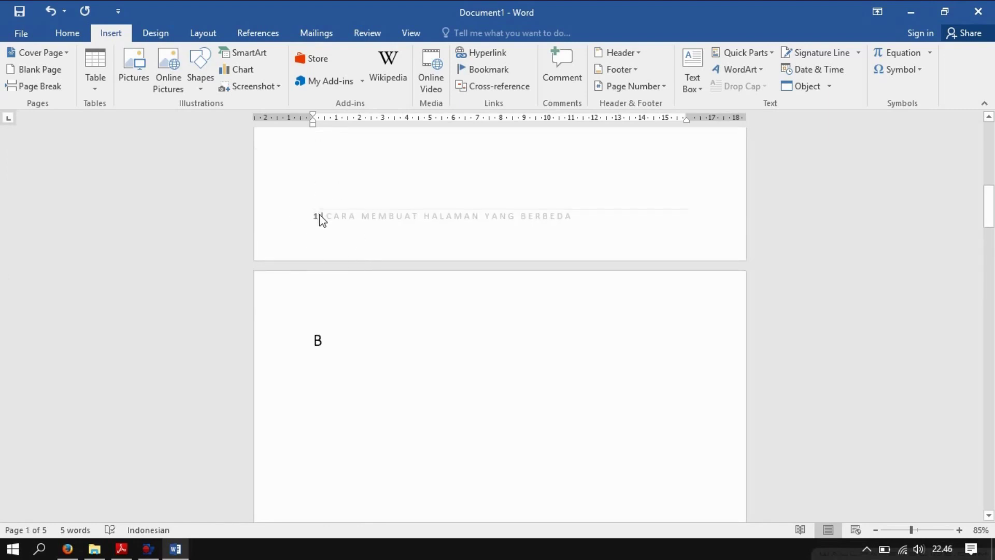
# - Format the first section's page numbers as lowercase Roman numerals (i, ii, iii) starting at i
pyautogui.click(368, 189)
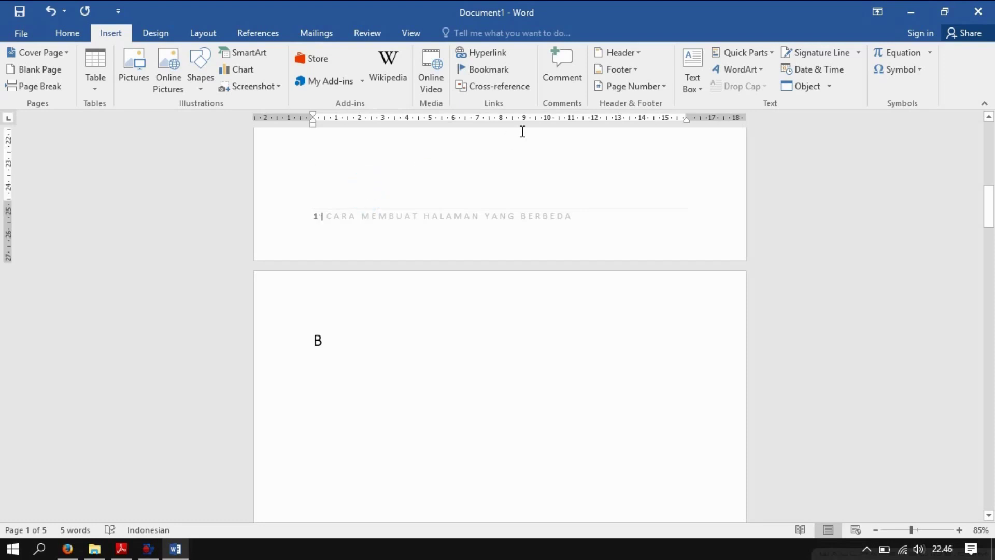
pyautogui.click(621, 72)
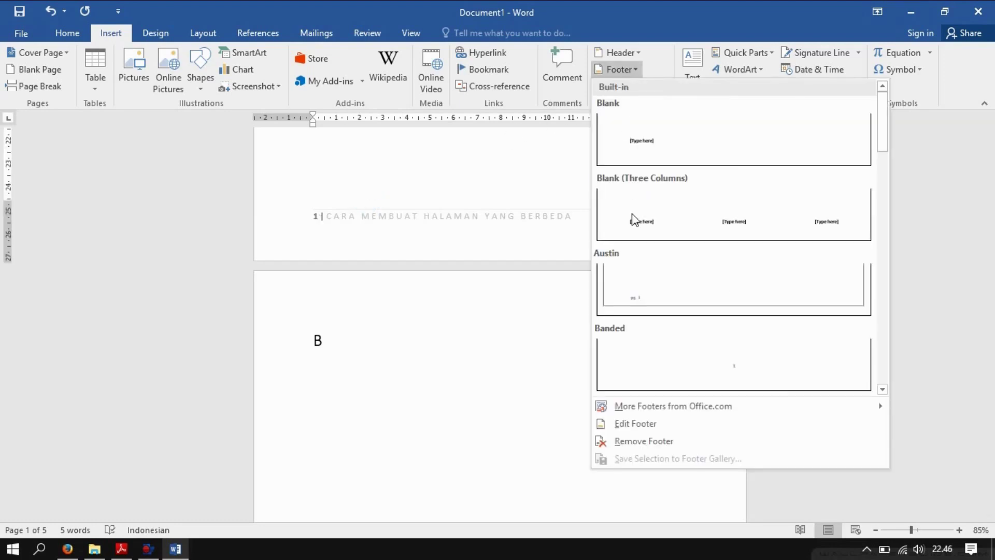
pyautogui.click(557, 170)
pyautogui.click(630, 86)
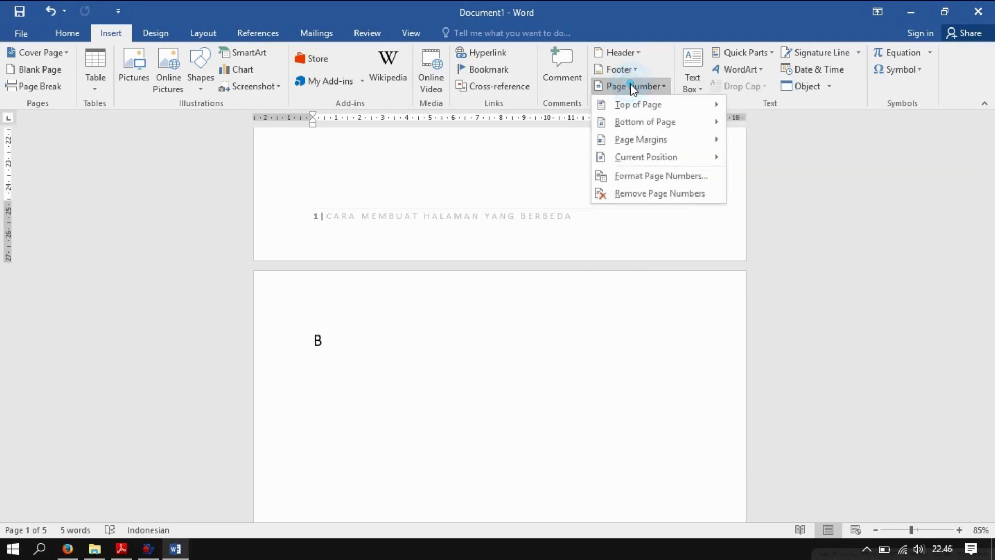
pyautogui.click(627, 178)
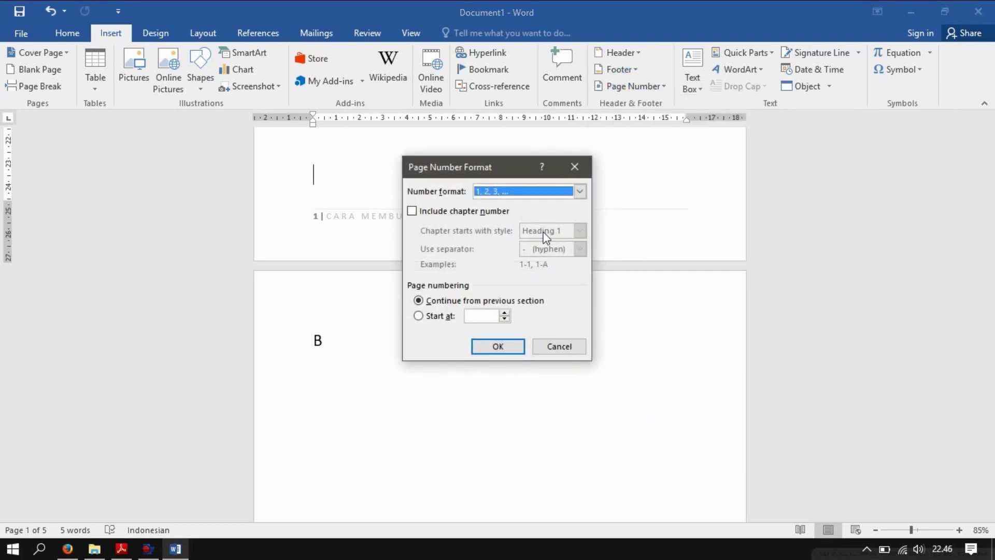
pyautogui.click(580, 191)
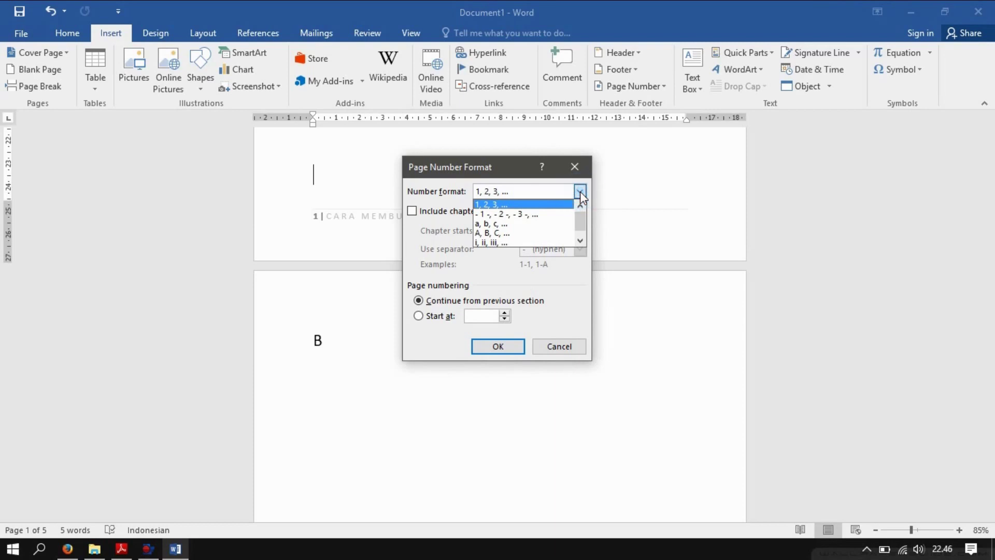
pyautogui.click(540, 244)
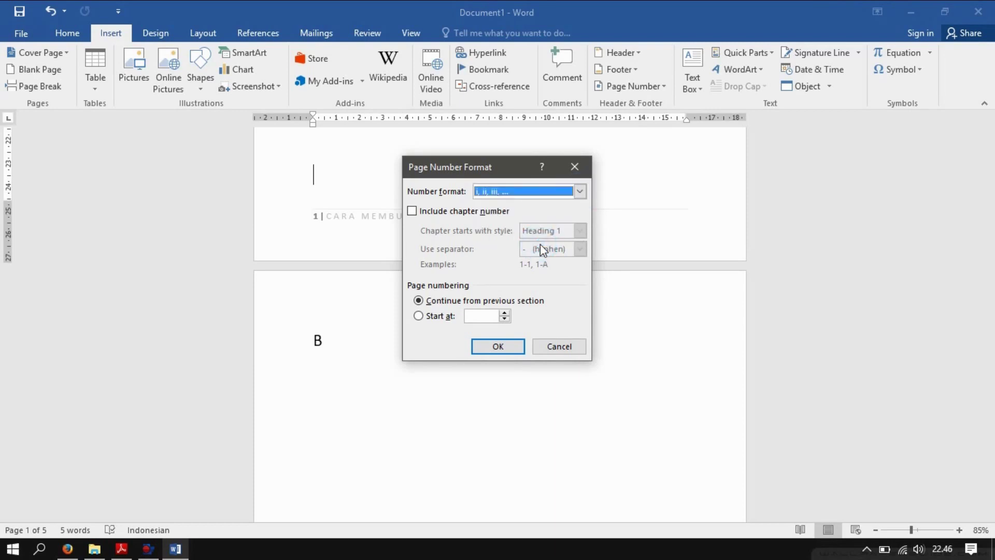
pyautogui.click(508, 314)
pyautogui.click(506, 346)
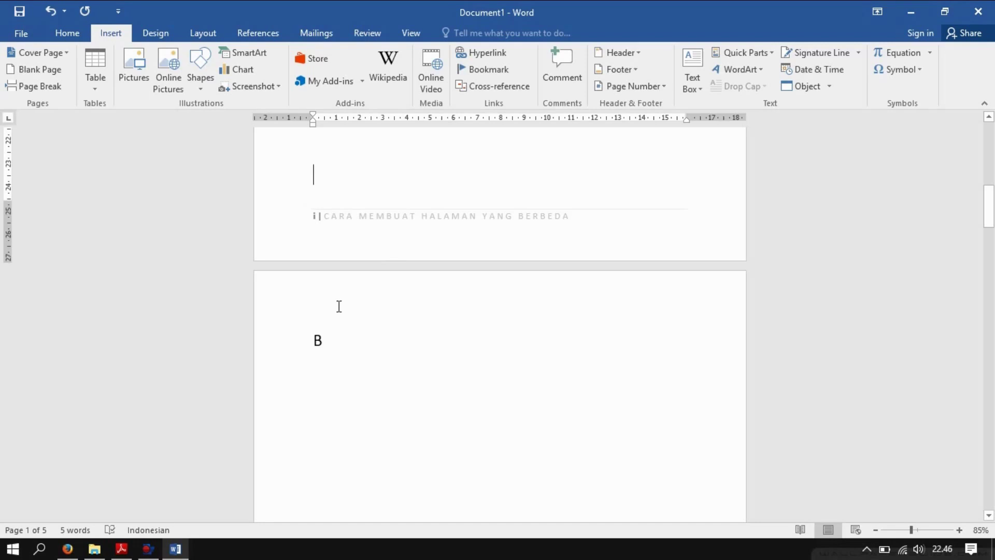
# - Scroll briefly down the document, then back up to the top of page 1
pyautogui.scroll(-3, 339, 307)
pyautogui.scroll(-3, 339, 306)
pyautogui.scroll(-3, 339, 306)
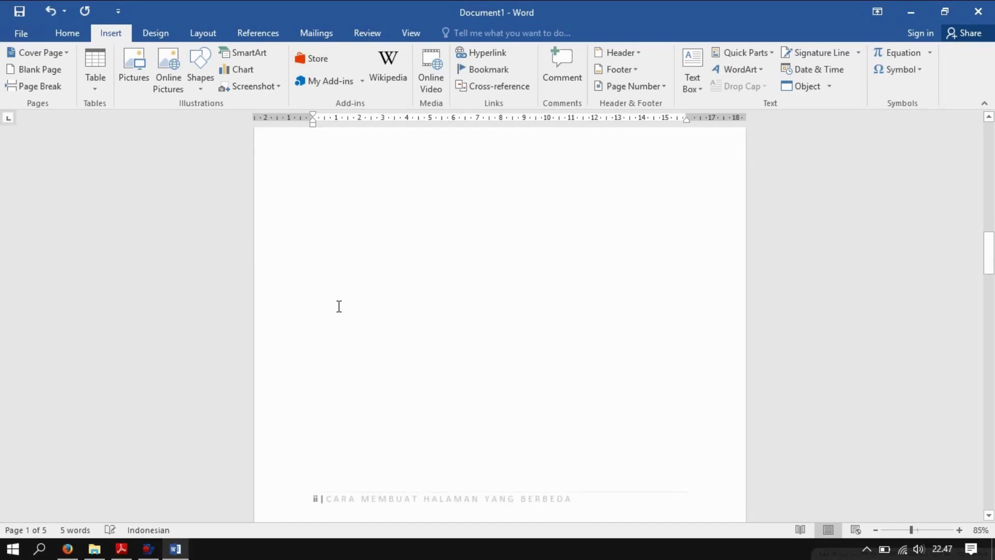
pyautogui.scroll(-2, 339, 306)
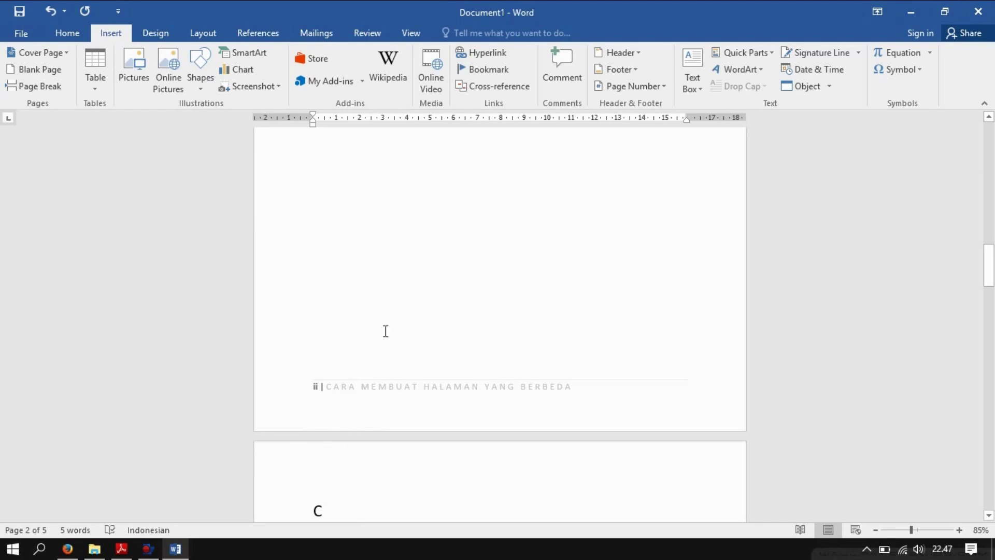
pyautogui.scroll(1, 386, 331)
pyautogui.scroll(3, 386, 330)
pyautogui.scroll(3, 386, 330)
pyautogui.scroll(1, 386, 330)
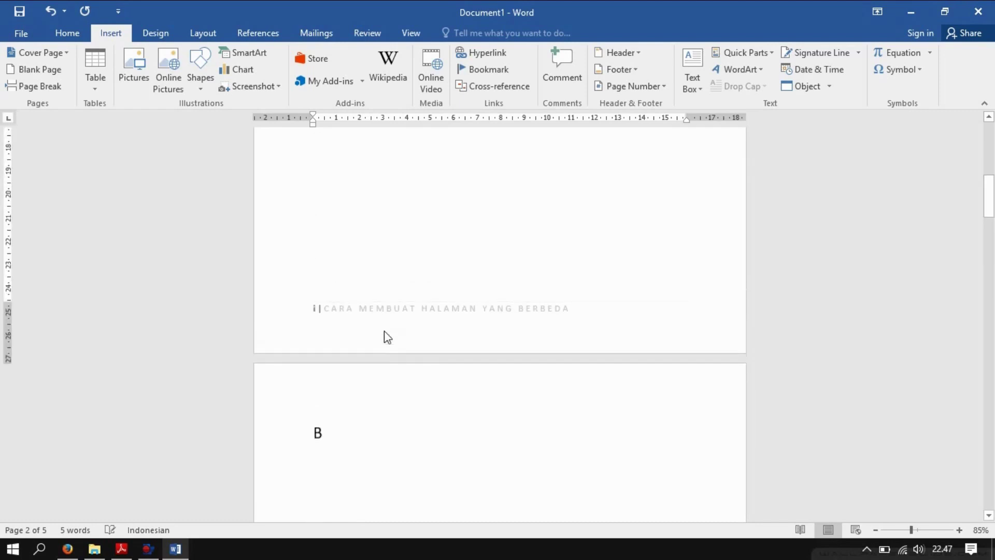
pyautogui.scroll(1, 384, 332)
pyautogui.scroll(2, 385, 331)
pyautogui.scroll(8, 385, 331)
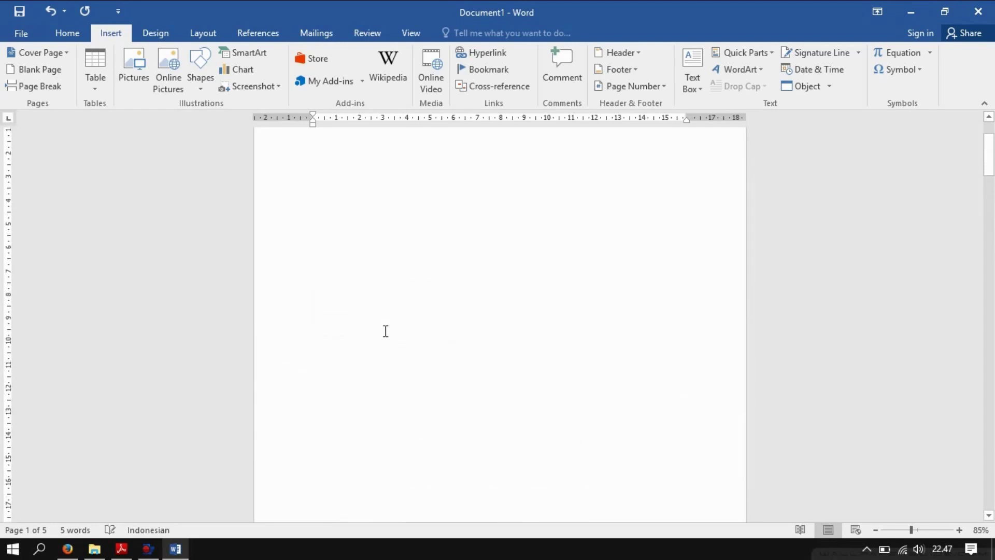
pyautogui.scroll(1, 386, 330)
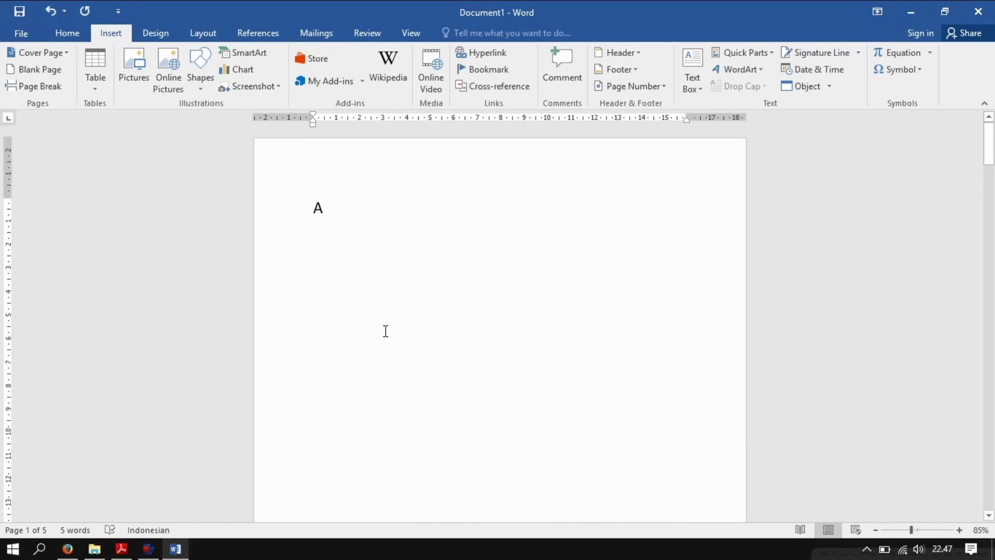
# - Scroll through pages A–E, confirming footers read i, ii, then restart at 1, 2, 3
pyautogui.scroll(-1, 385, 331)
pyautogui.scroll(-6, 386, 331)
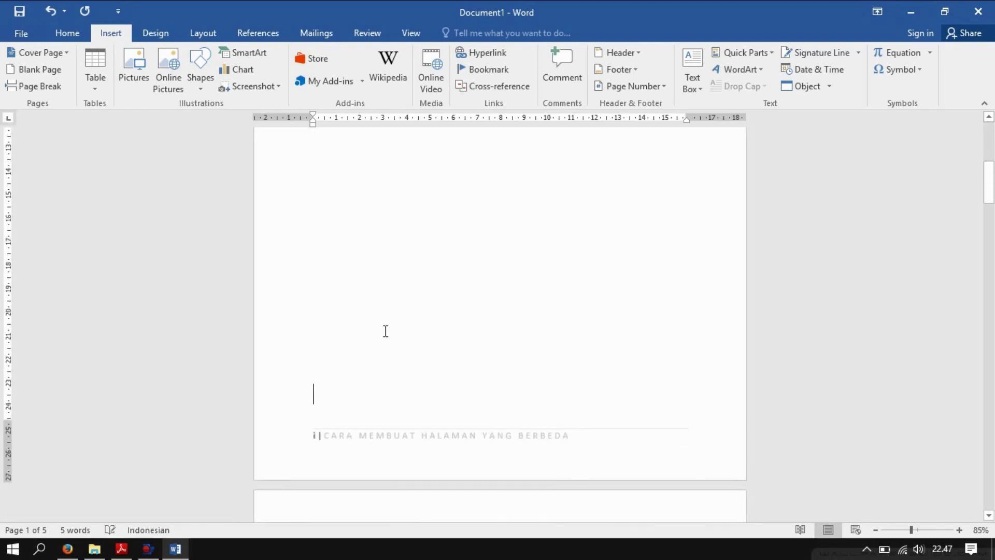
pyautogui.scroll(-2, 378, 313)
pyautogui.scroll(-3, 361, 295)
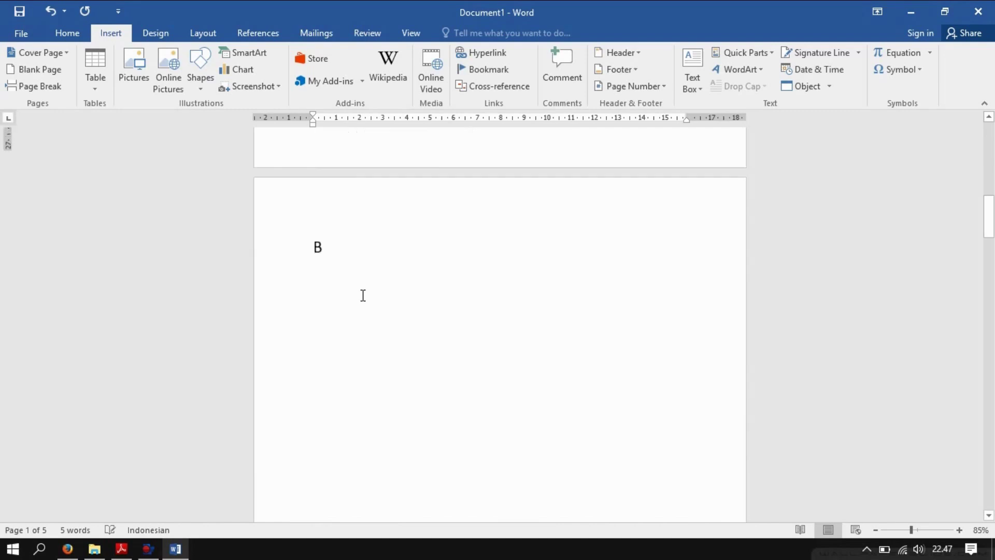
pyautogui.scroll(-3, 362, 295)
pyautogui.scroll(-2, 362, 296)
pyautogui.scroll(-2, 363, 298)
pyautogui.scroll(-1, 362, 300)
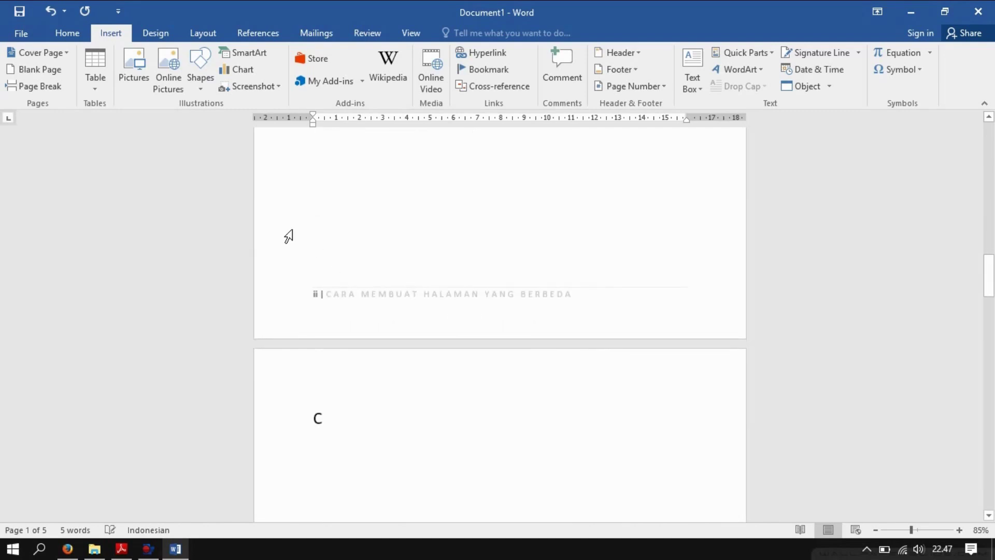
pyautogui.scroll(-3, 355, 381)
pyautogui.scroll(-3, 353, 380)
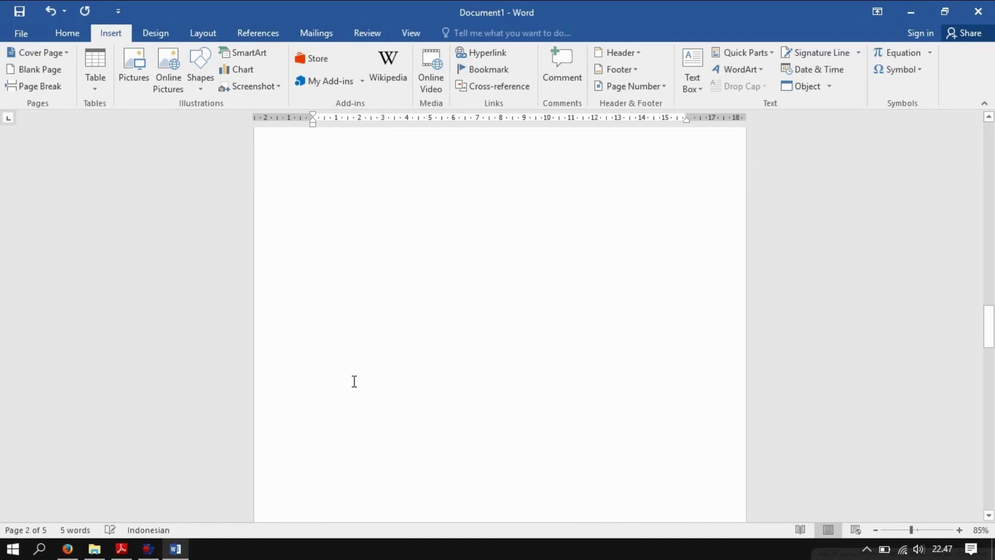
pyautogui.scroll(-3, 353, 380)
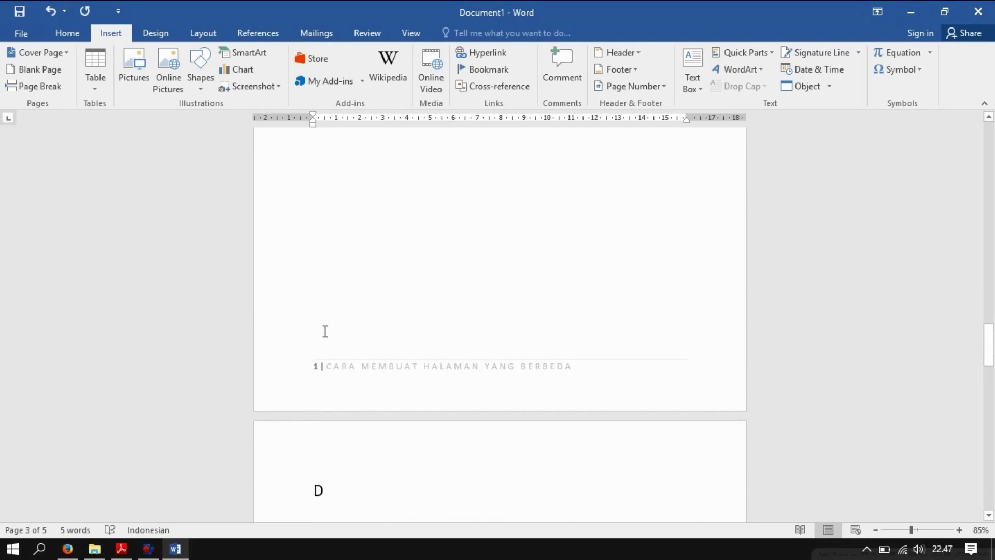
pyautogui.scroll(-3, 325, 331)
pyautogui.scroll(-5, 325, 331)
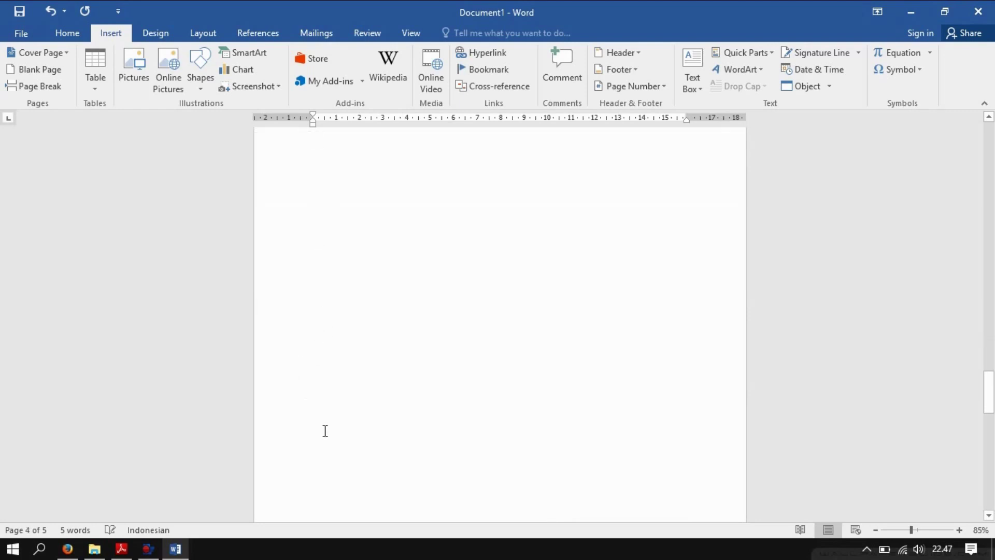
pyautogui.scroll(-3, 325, 430)
pyautogui.scroll(-3, 325, 431)
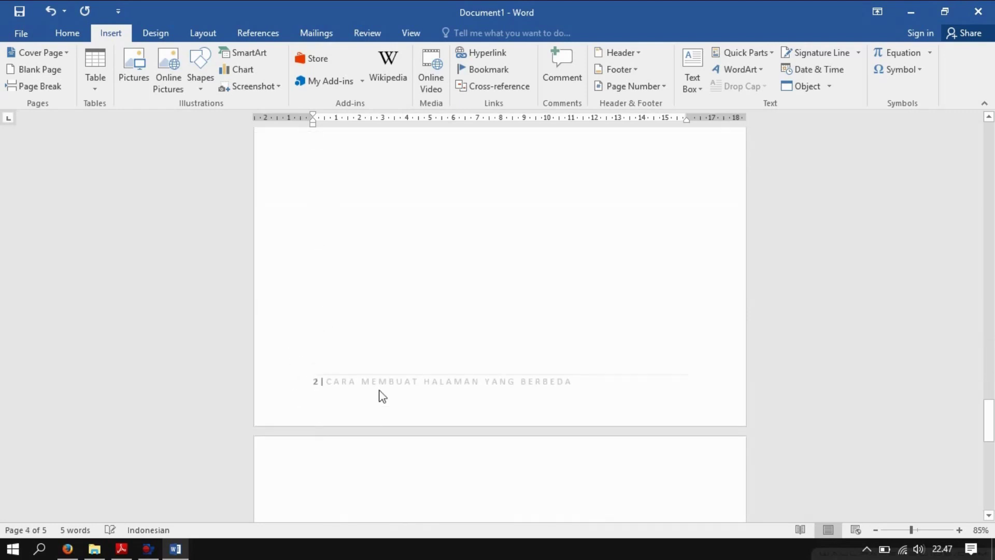
pyautogui.scroll(-3, 290, 384)
pyautogui.scroll(-3, 282, 383)
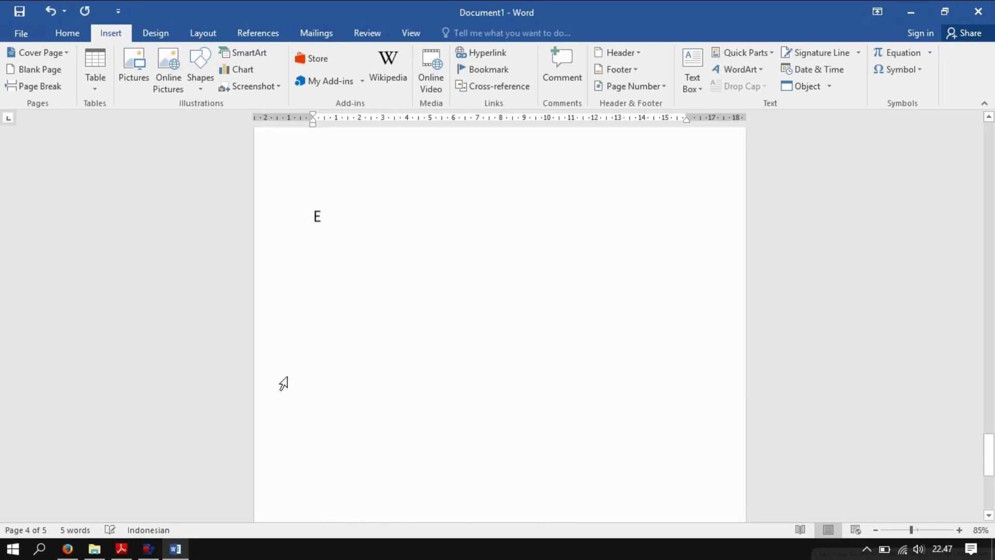
pyautogui.scroll(-3, 283, 384)
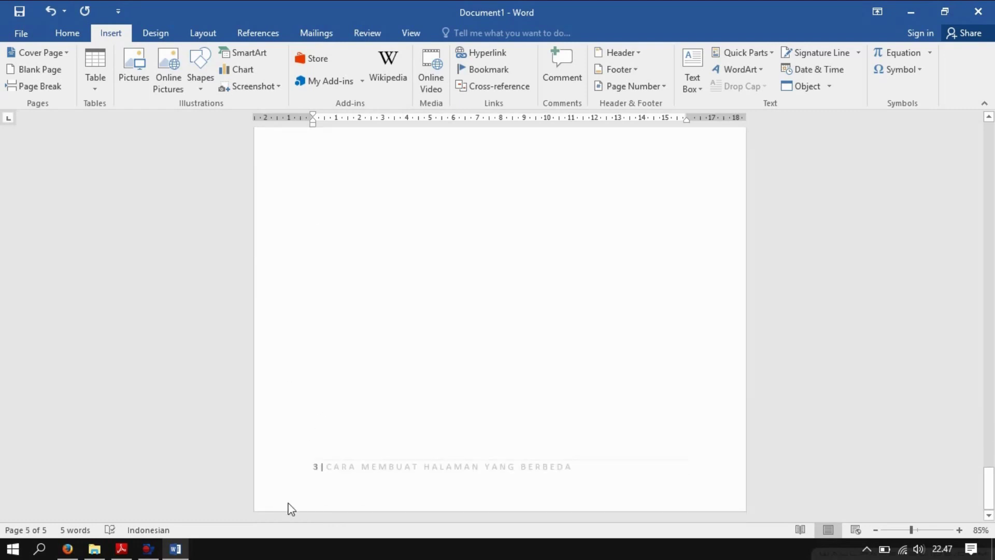